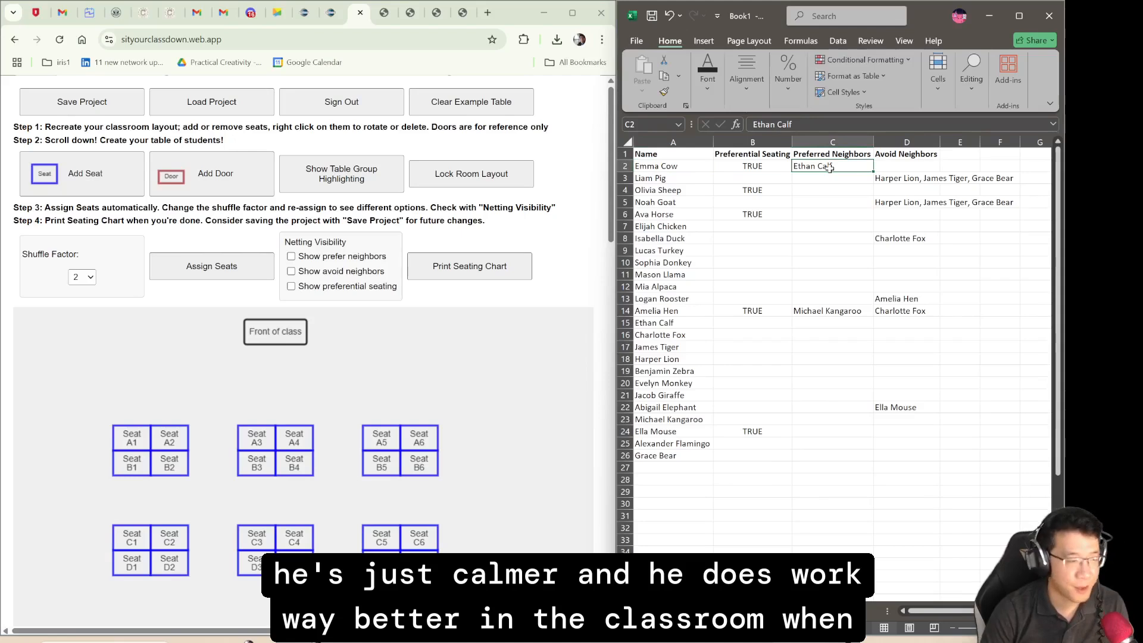
- Examine the preferred neighbors and avoid neighbors listed for the students in the class spreadsheet
click(858, 213)
click(684, 180)
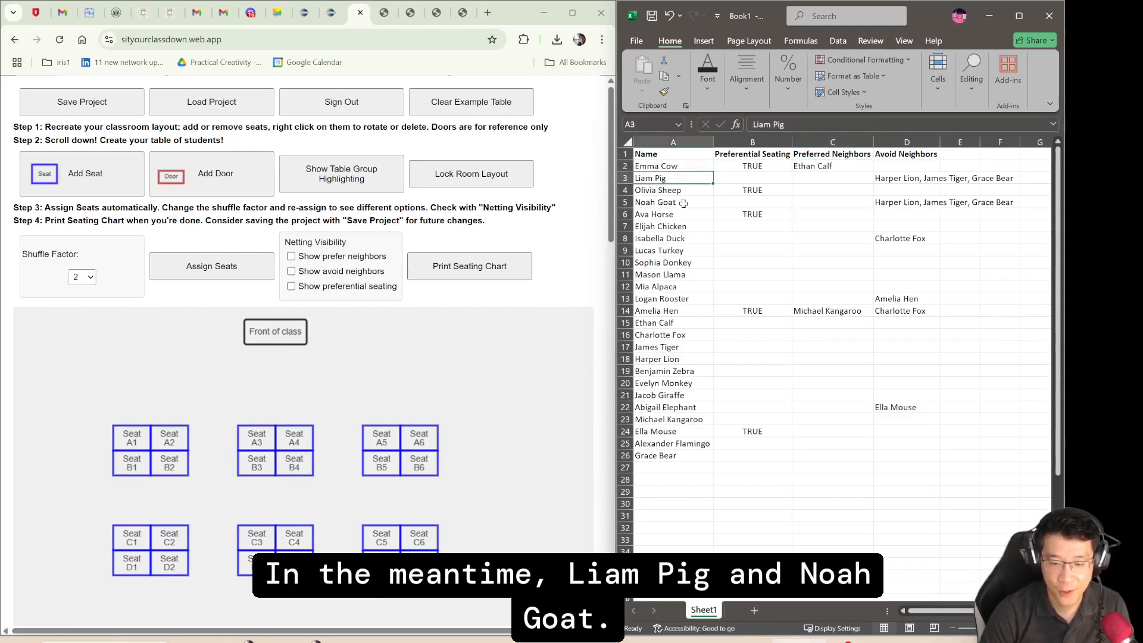
click(683, 205)
click(895, 179)
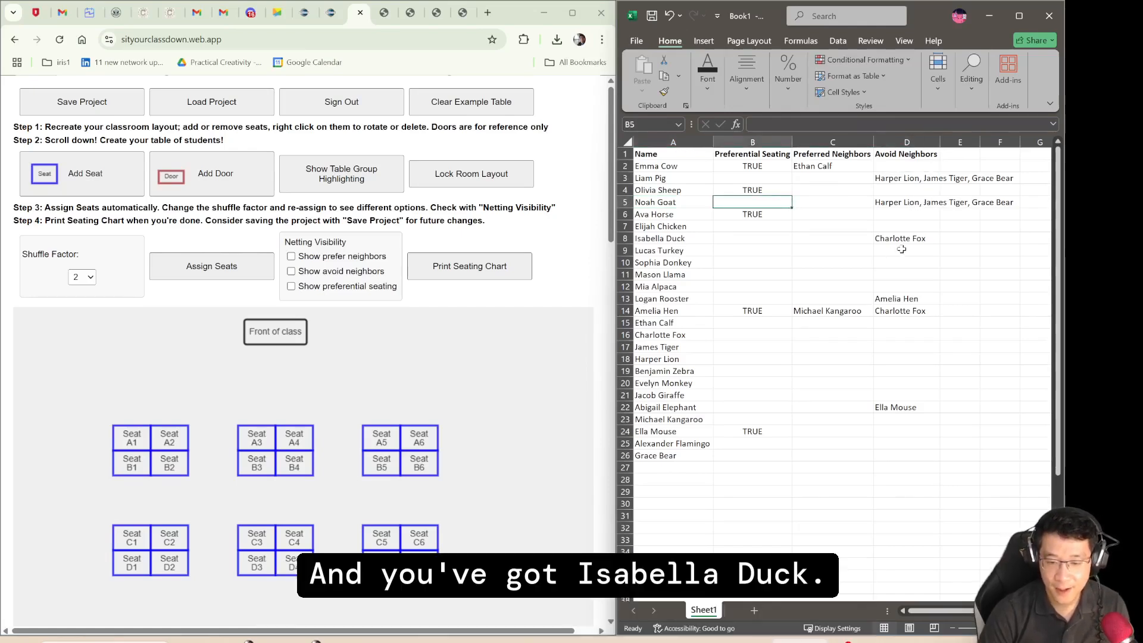
click(923, 239)
click(655, 238)
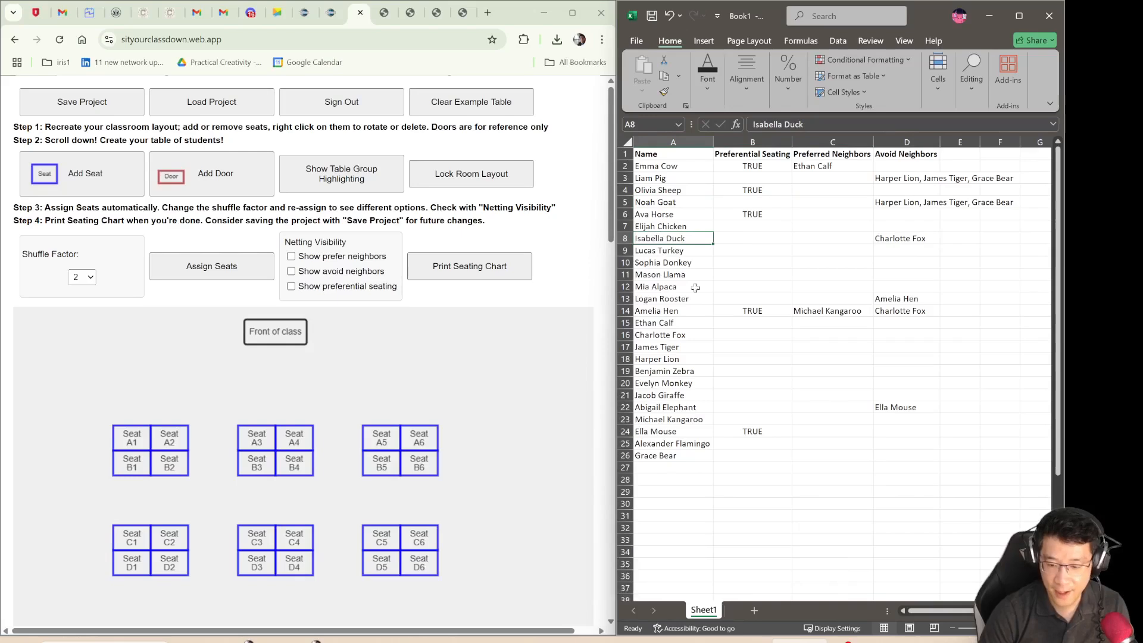
click(682, 309)
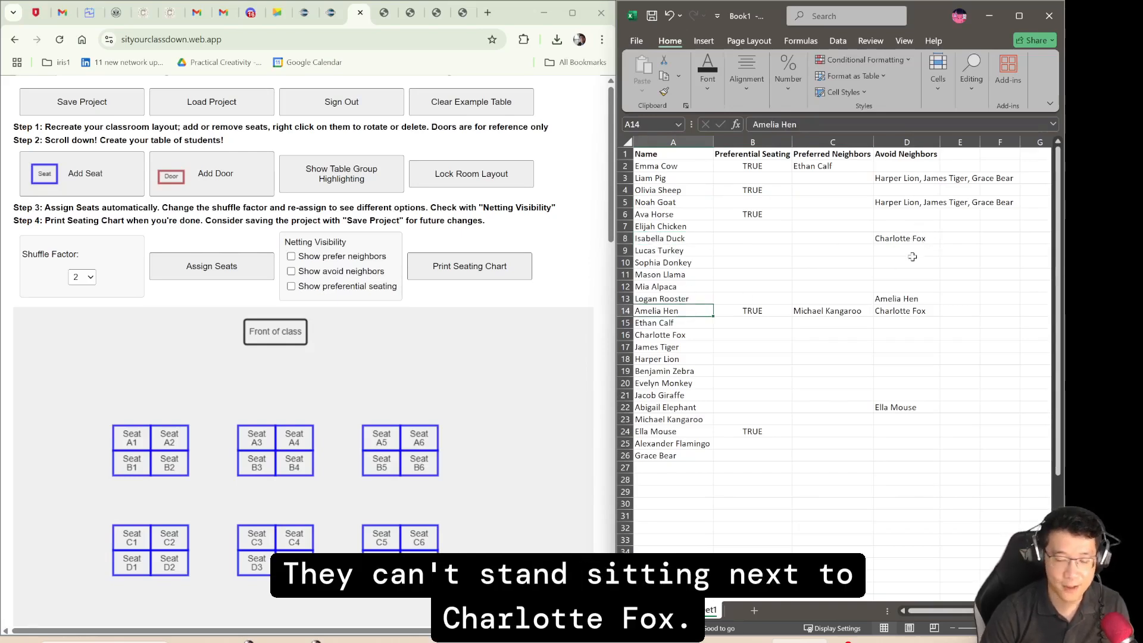
click(921, 298)
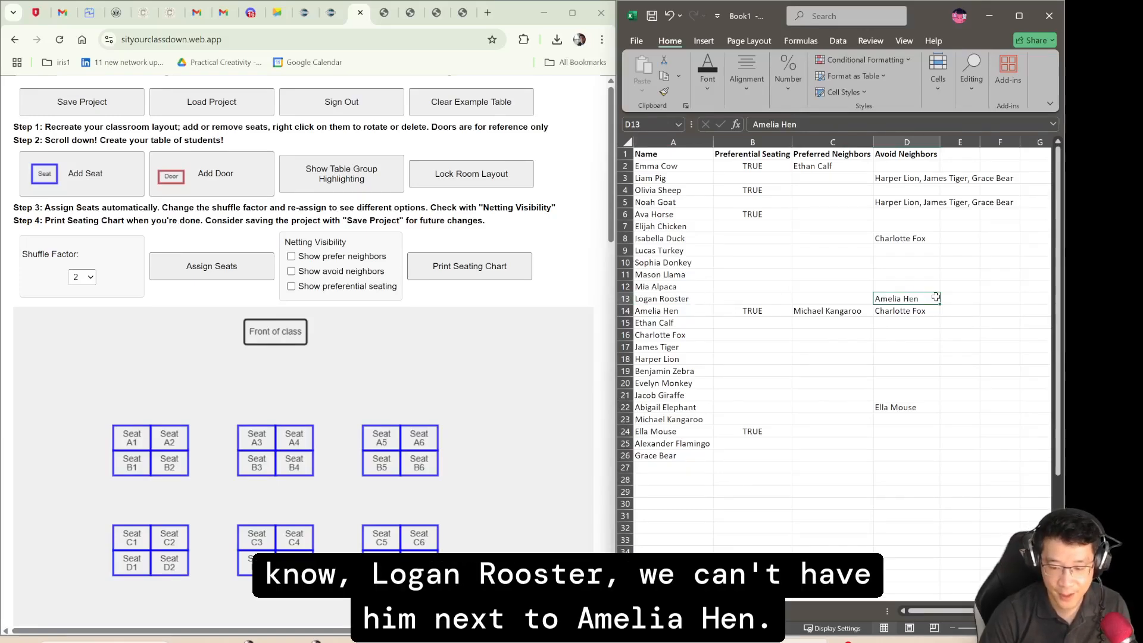
click(845, 298)
click(703, 300)
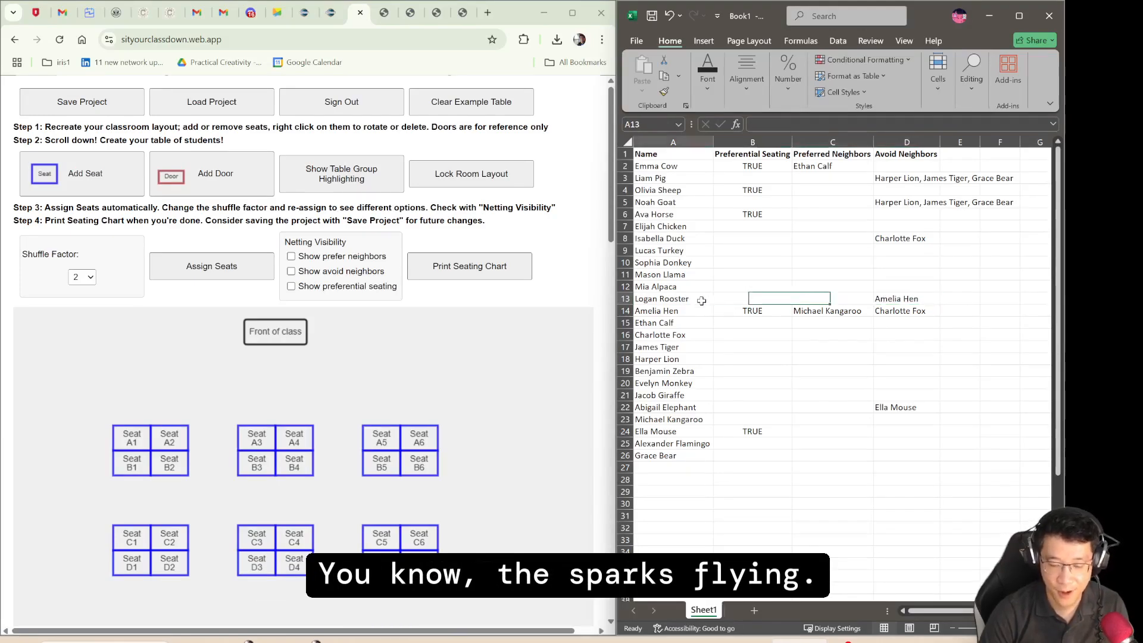
click(833, 349)
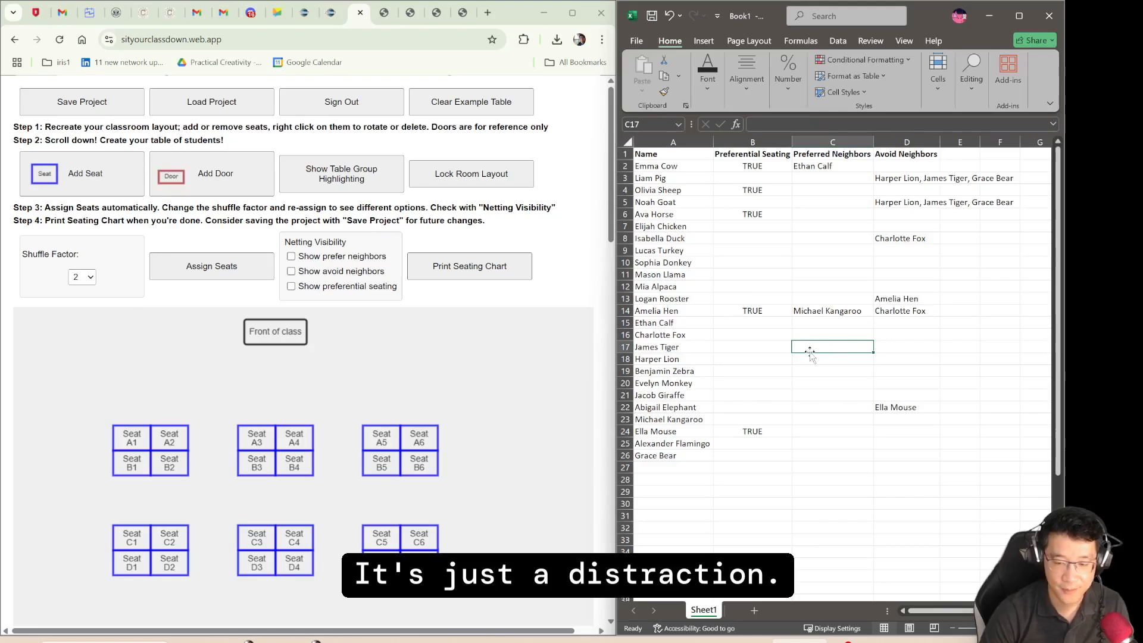
click(833, 311)
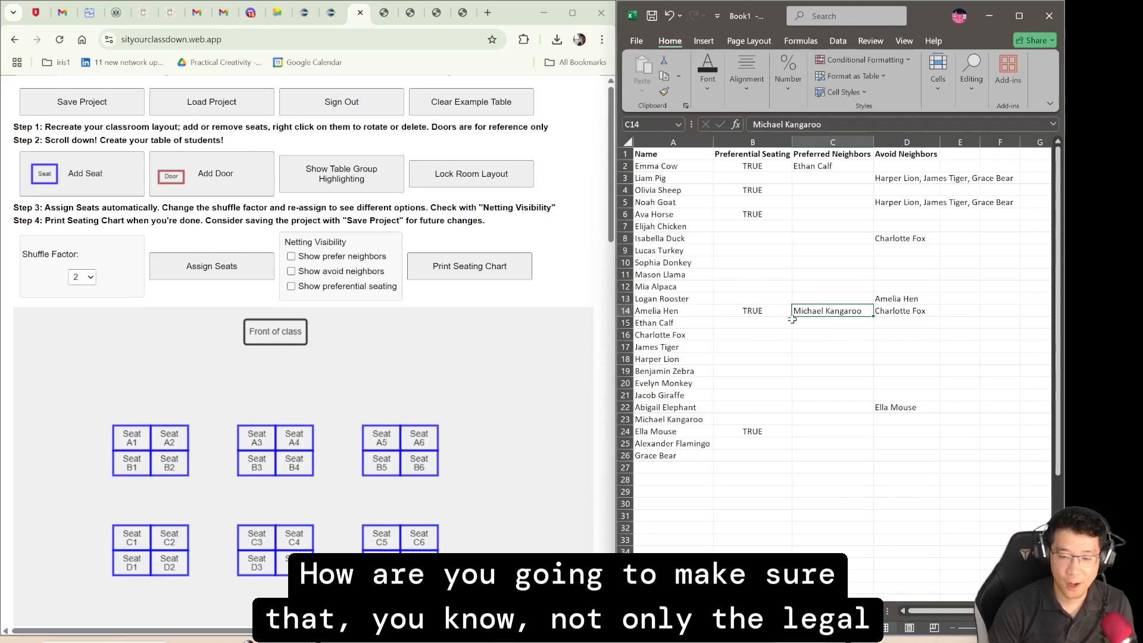
- Examine which students are marked for preferential seating and how the three seating-requirement columns are filled in
click(755, 177)
click(802, 273)
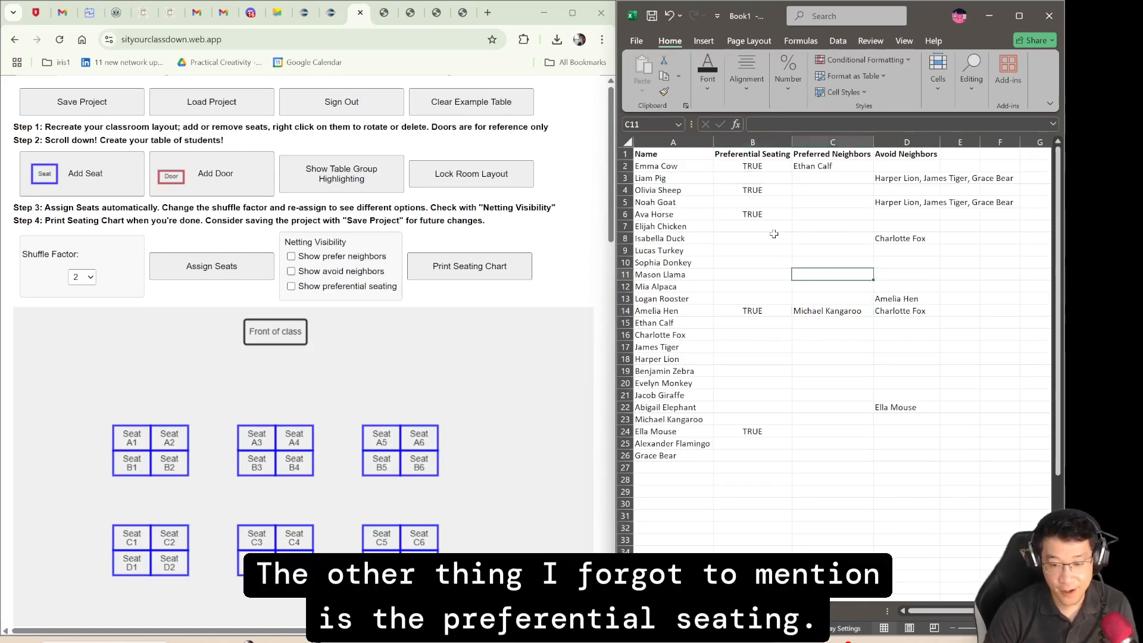
click(761, 165)
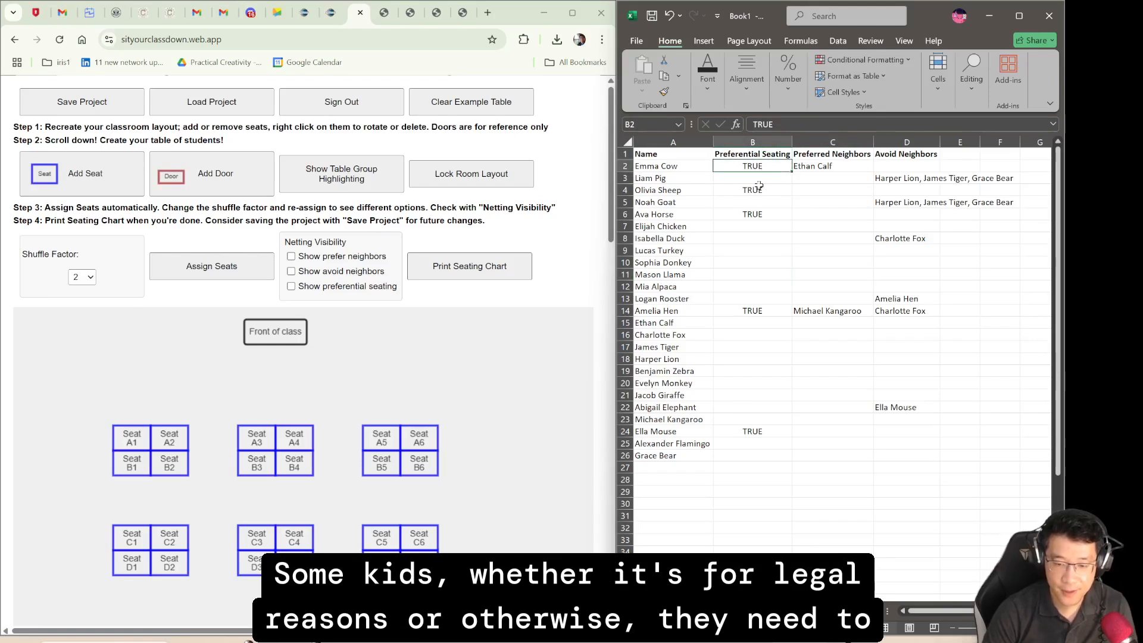
click(758, 192)
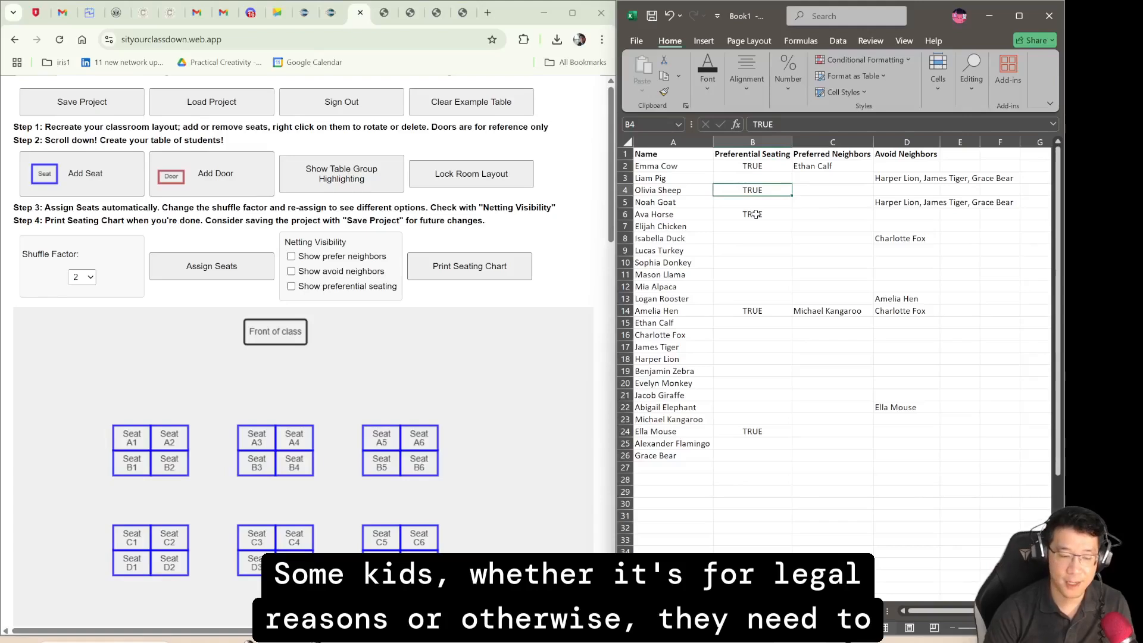
click(802, 252)
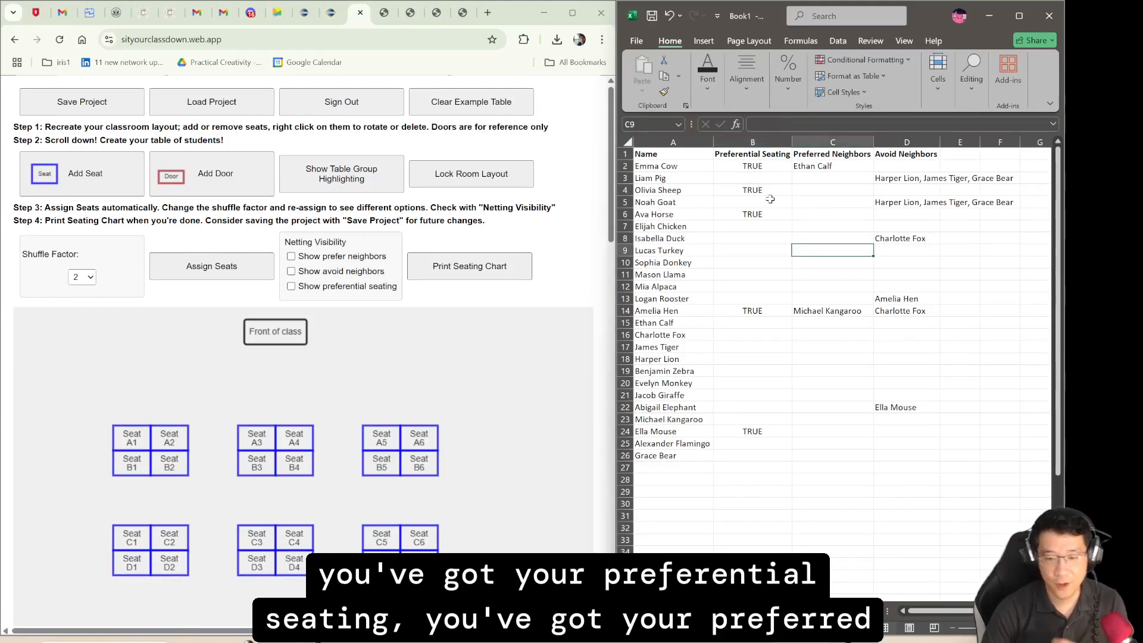
click(836, 179)
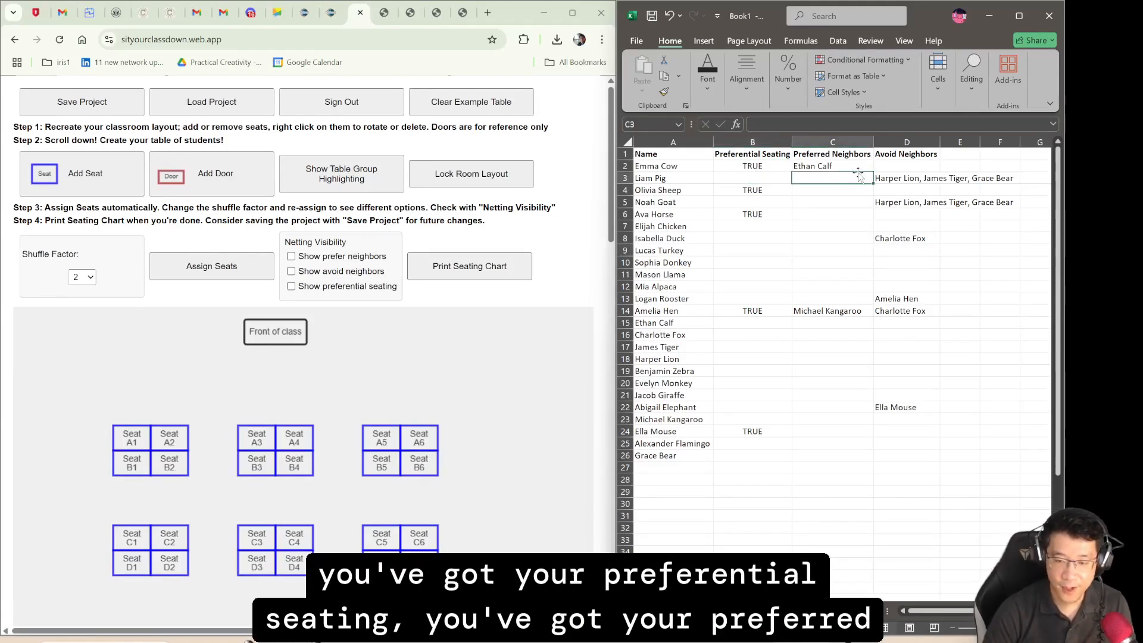
click(890, 177)
click(847, 175)
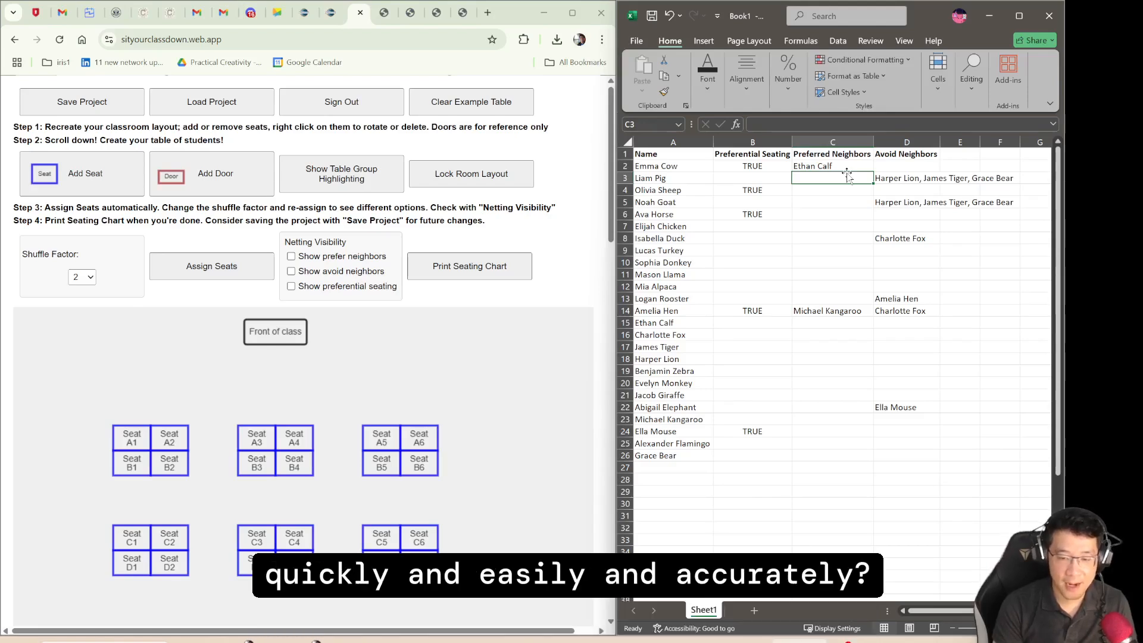
- In the classroom layout web app, add a seat and gather seats into an adjoining group behind the middle tables
click(580, 228)
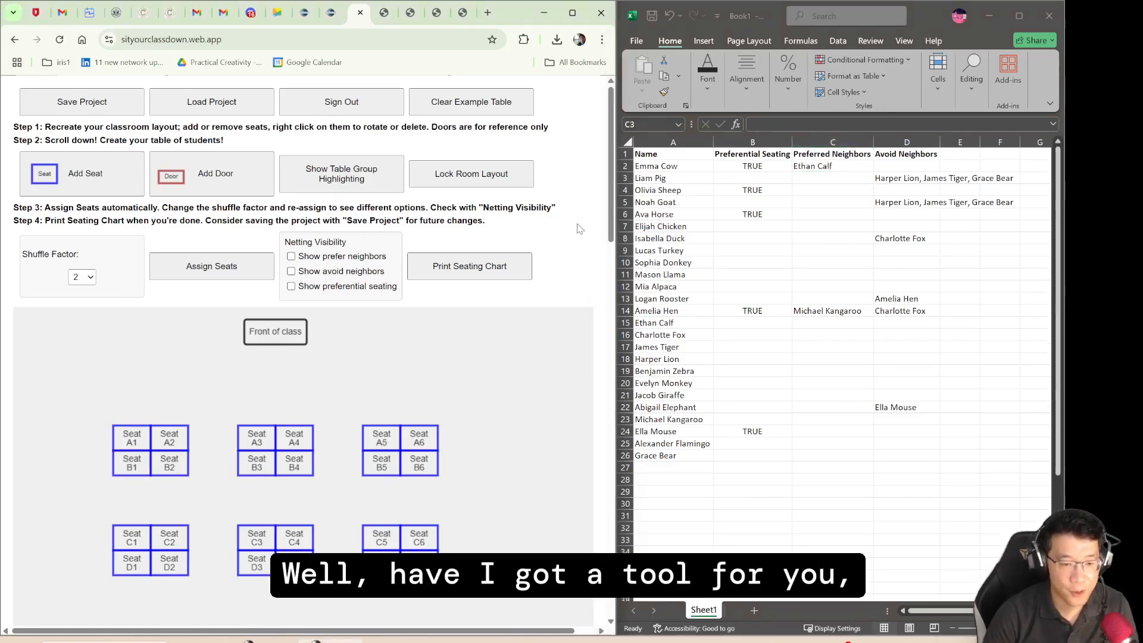
scroll(579, 229, down, 3)
scroll(580, 229, up, 2)
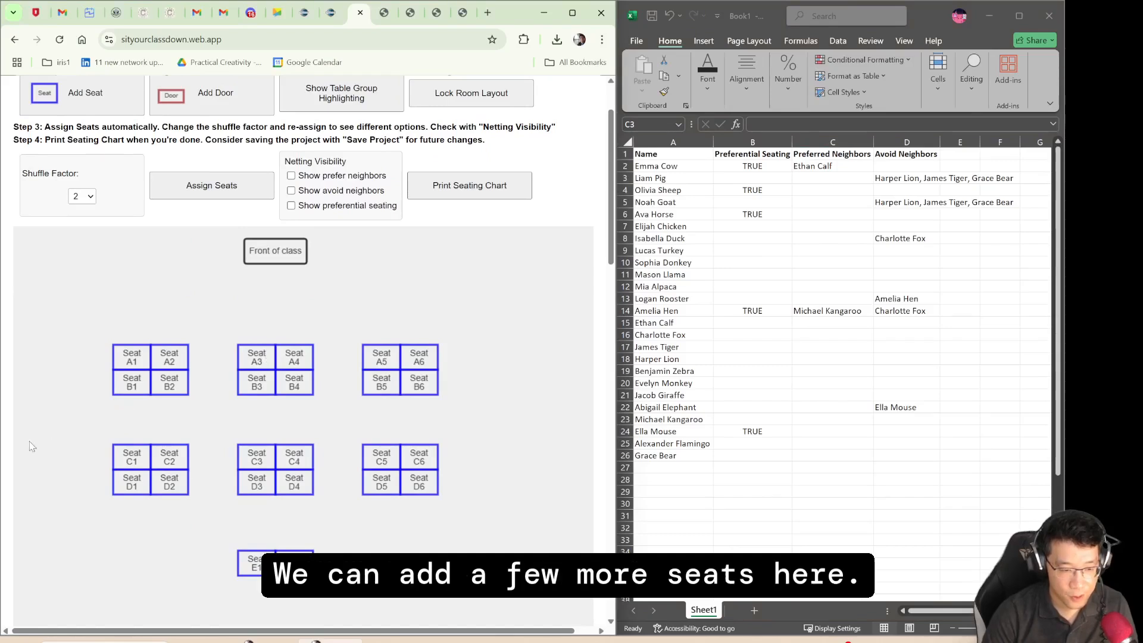
click(85, 93)
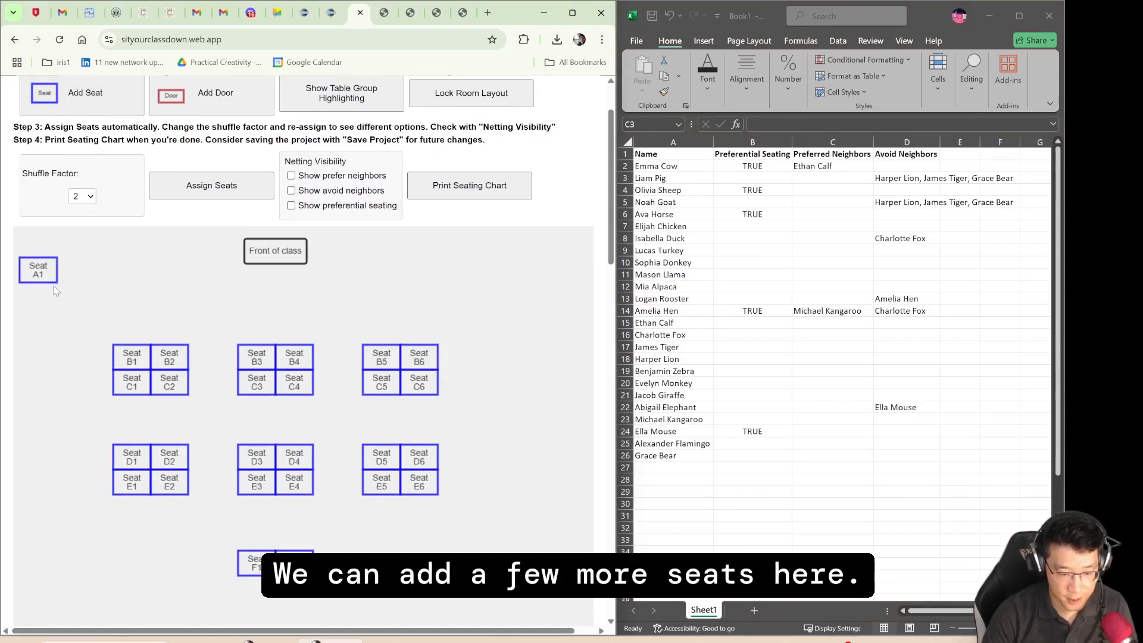
drag(41, 275, 256, 532)
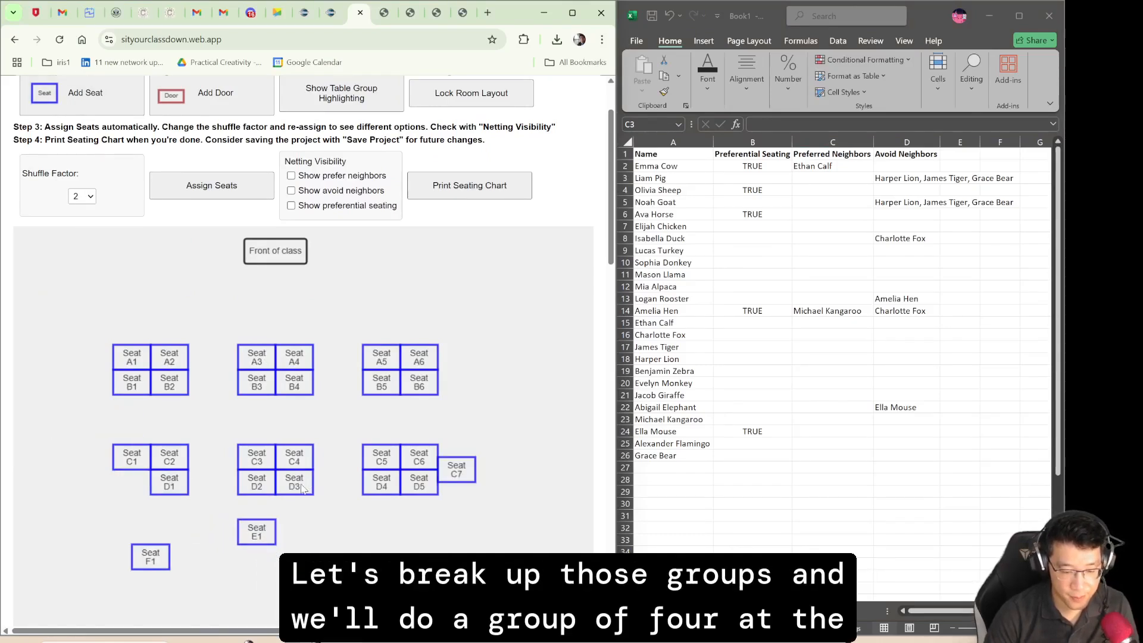
drag(303, 491, 305, 538)
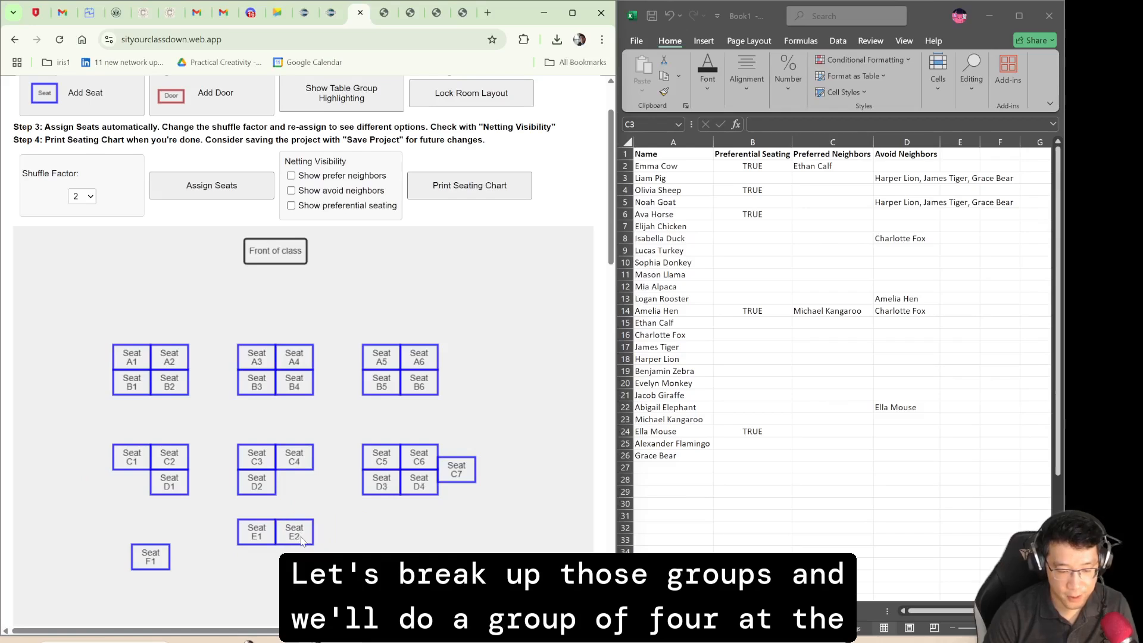
drag(456, 476, 321, 559)
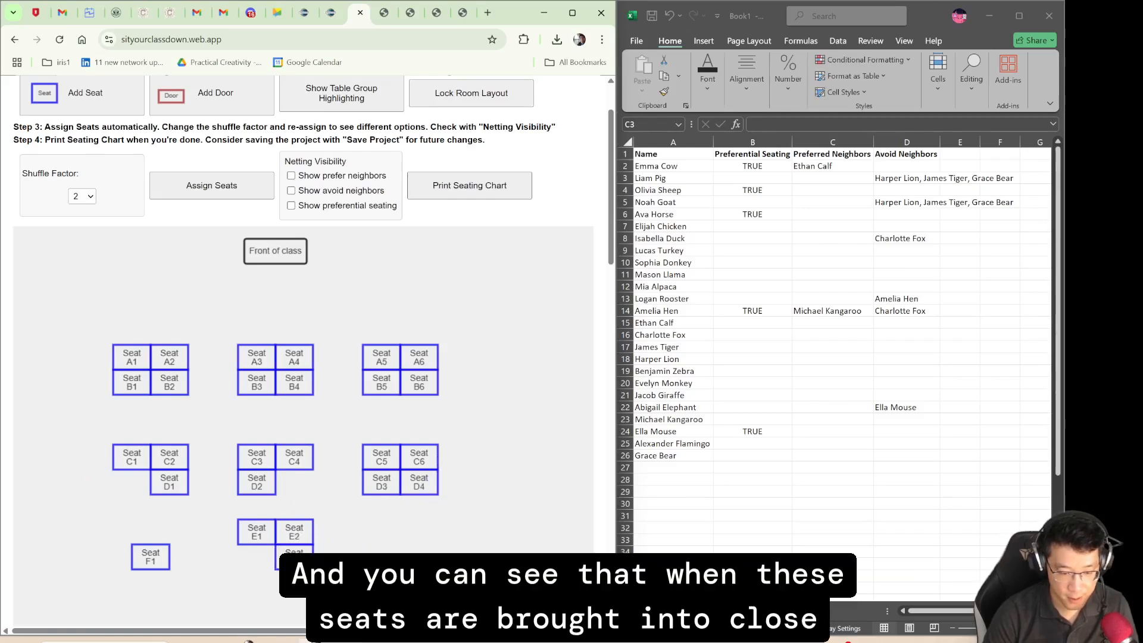
- Complete the rear group of four with the remaining loose seat, showing table group highlighting only while placing it
click(348, 107)
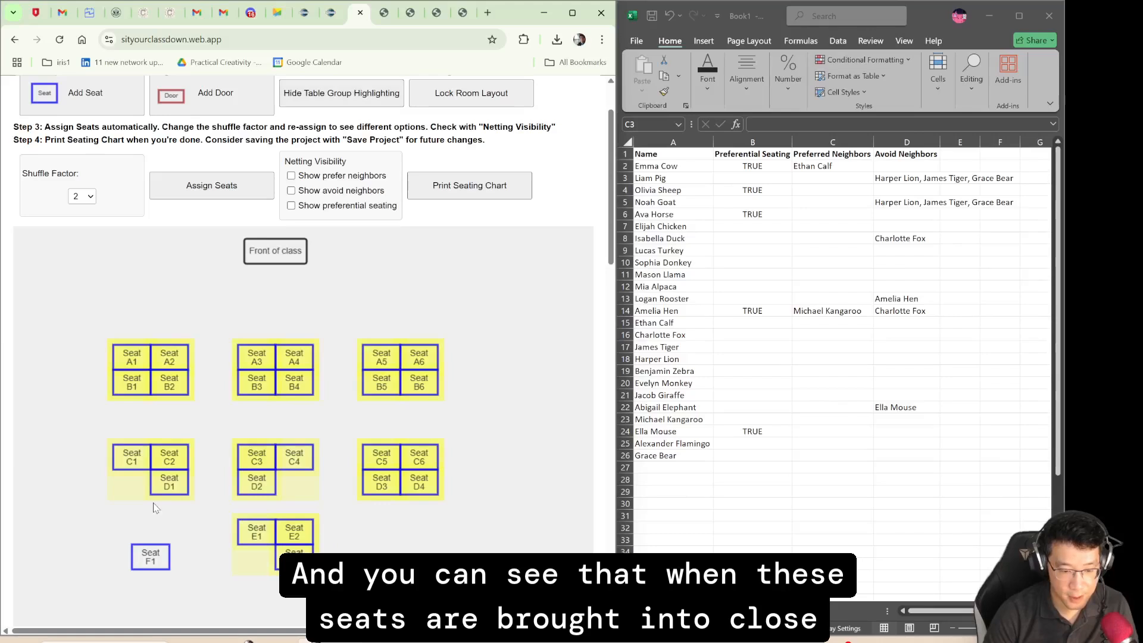
drag(149, 559, 253, 562)
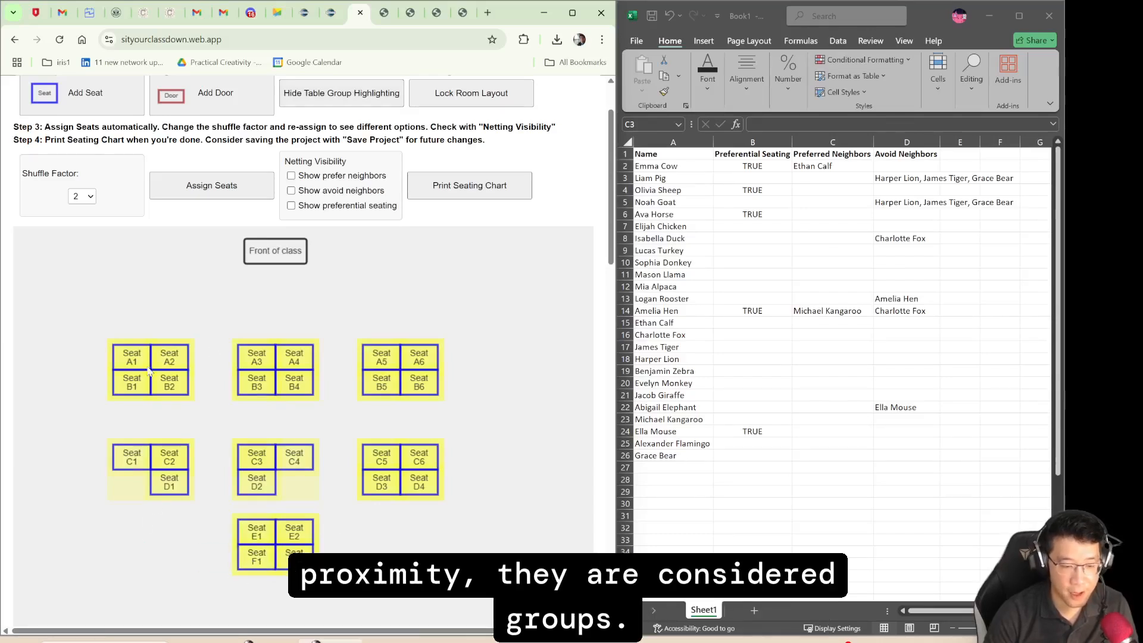
click(387, 102)
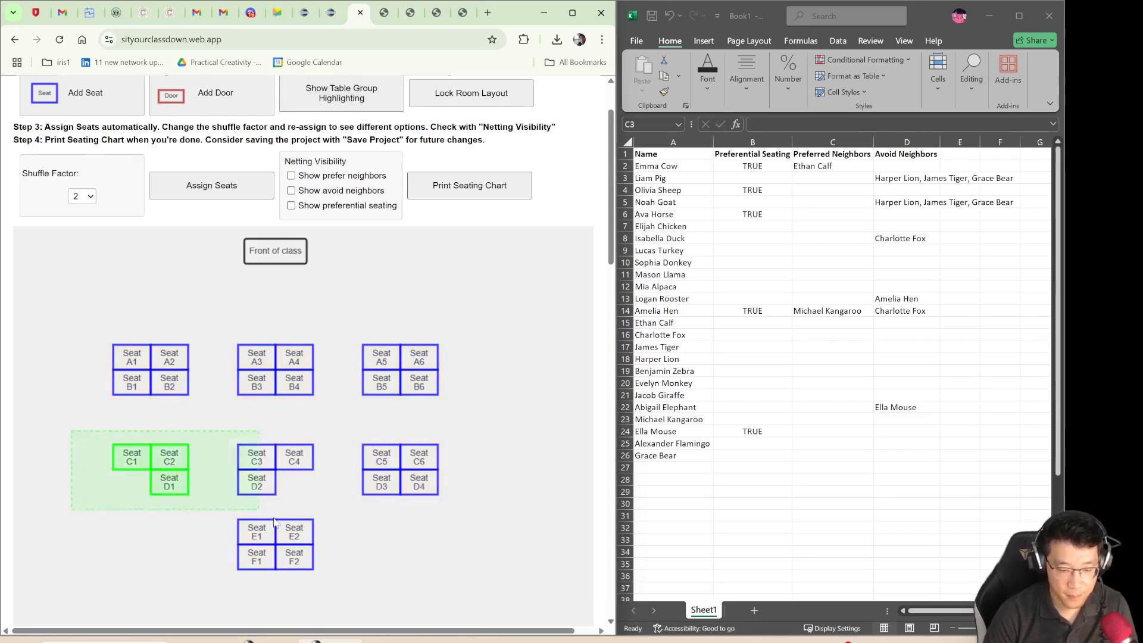
- Move the three seat groups of the second row together slightly closer to the front row
drag(72, 432, 467, 519)
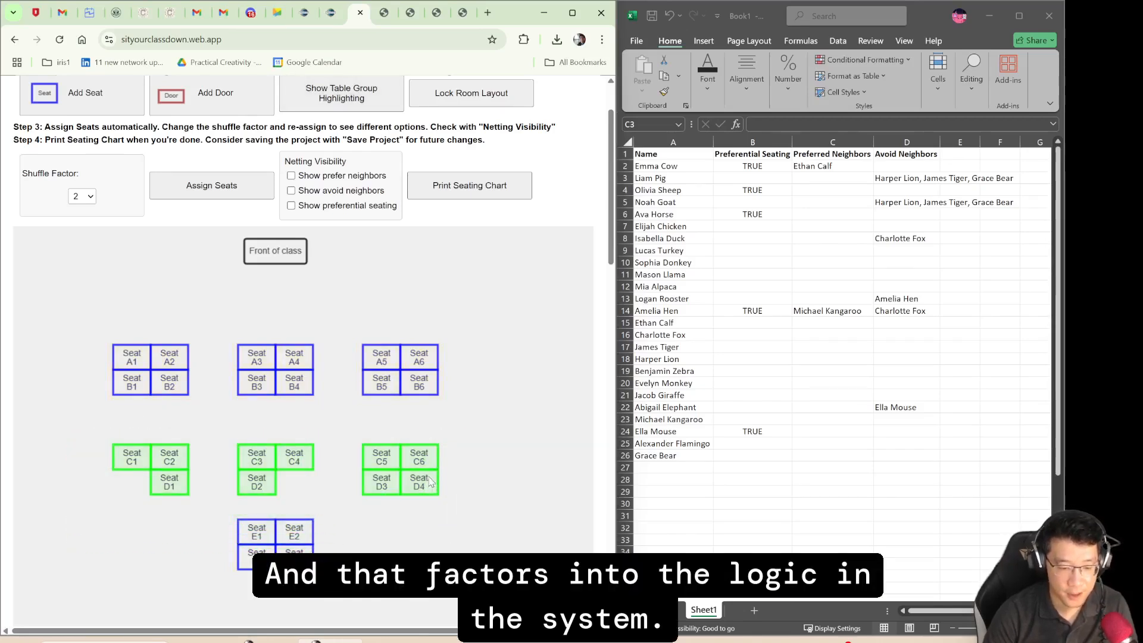
click(529, 425)
scroll(493, 316, up, 1)
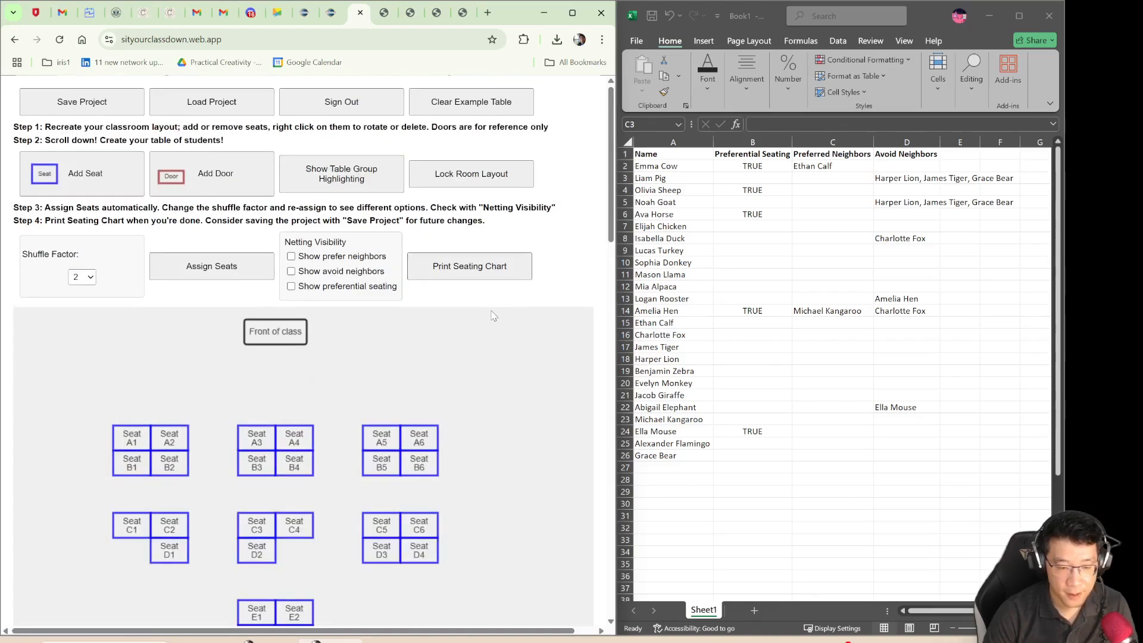
- Add two doors to the classroom layout and place one in each rear corner, behind the last seat group
scroll(493, 316, down, 1)
click(212, 137)
drag(45, 294, 82, 622)
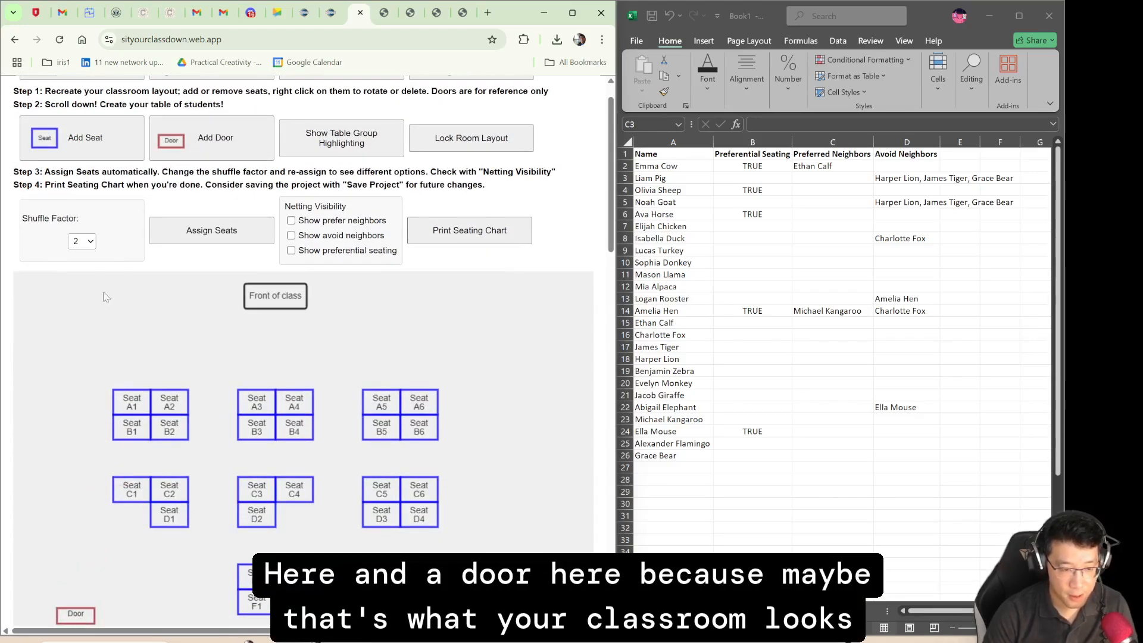
click(212, 148)
drag(51, 287, 422, 595)
scroll(525, 491, down, 2)
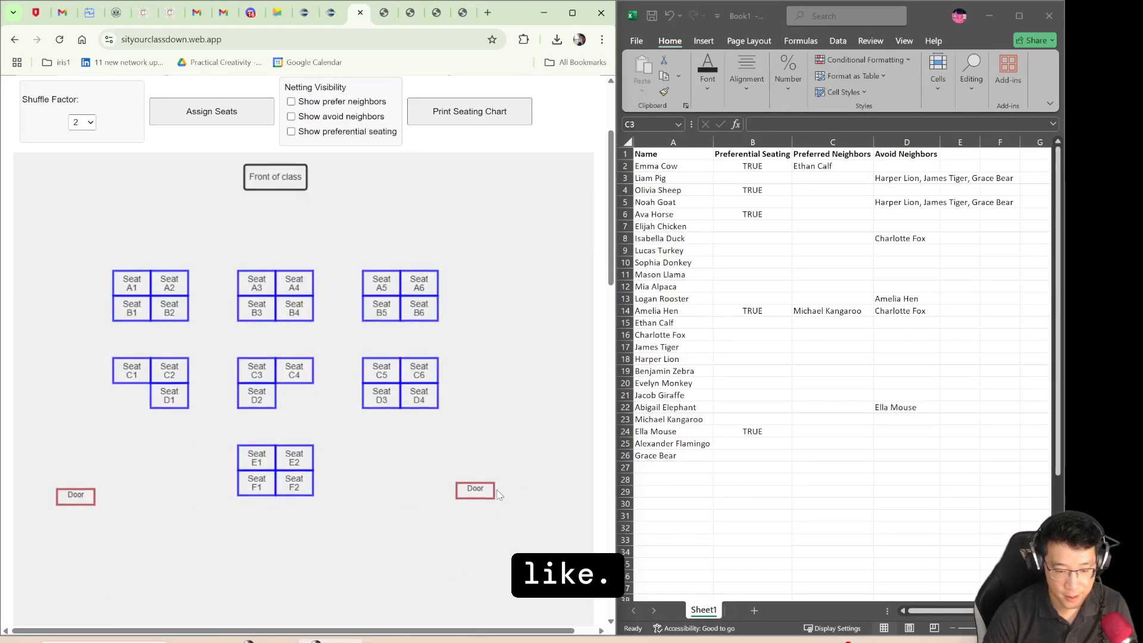
drag(488, 492, 488, 529)
drag(74, 496, 80, 533)
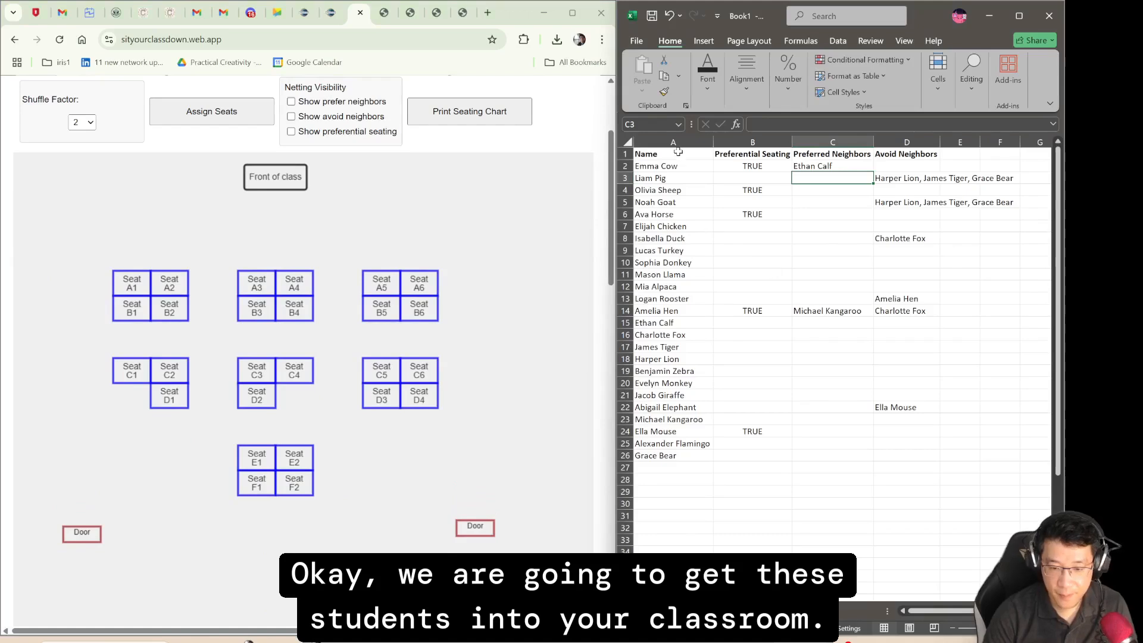
- Copy the student data in A2:D26 from the spreadsheet and paste it into the seating app's student table, starting at the first Name field
drag(675, 167, 906, 454)
key(ctrl+c)
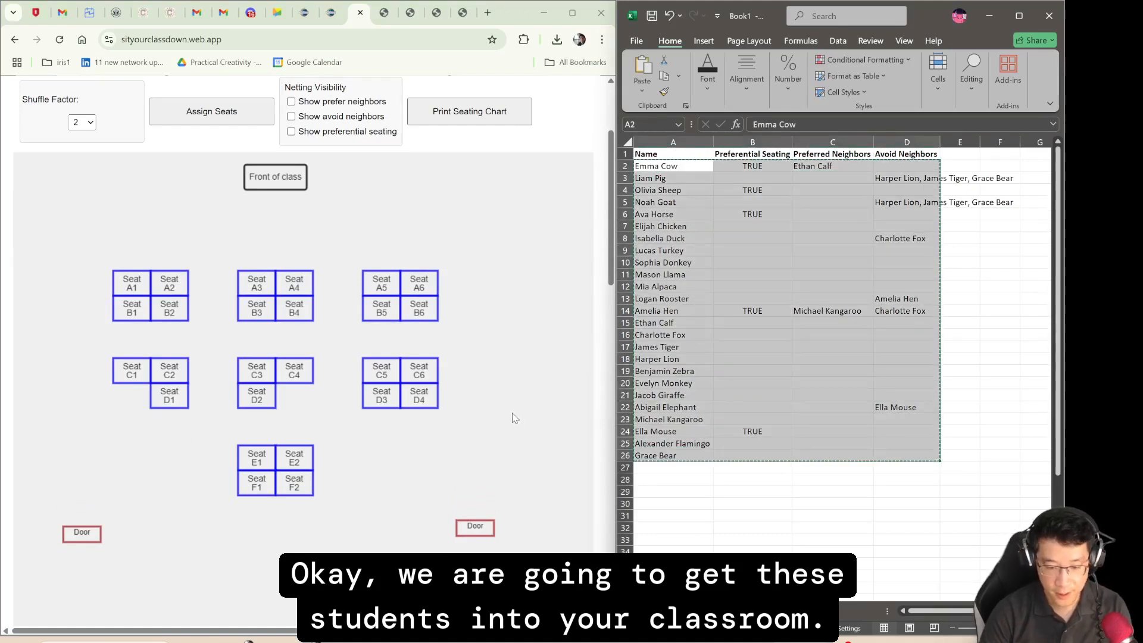
click(515, 418)
scroll(514, 417, down, 4)
scroll(515, 417, down, 5)
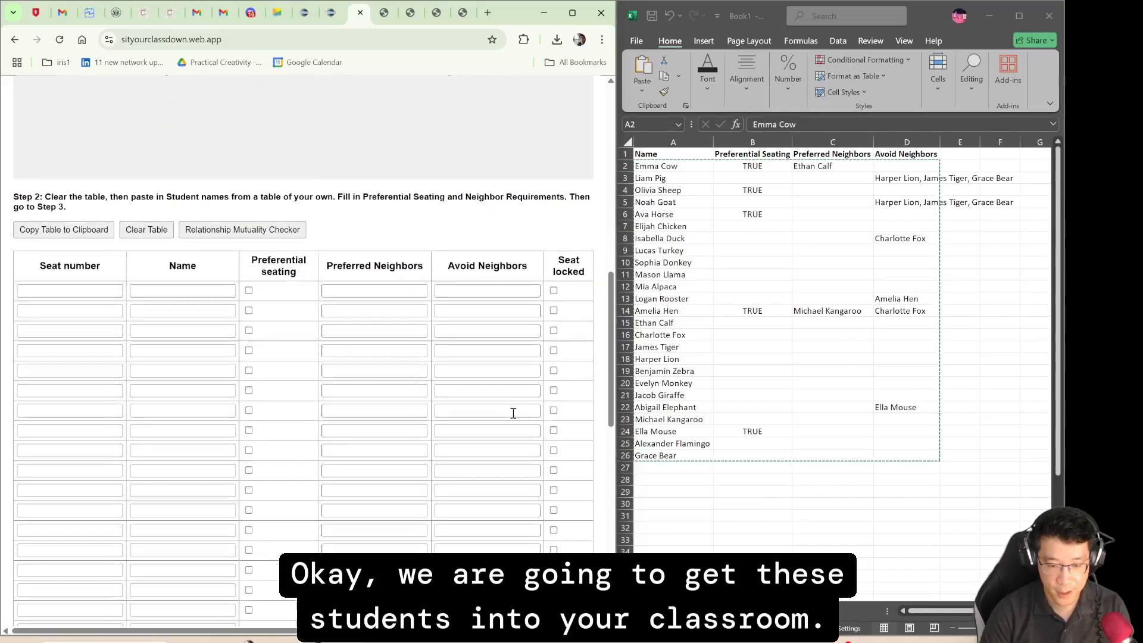
click(200, 244)
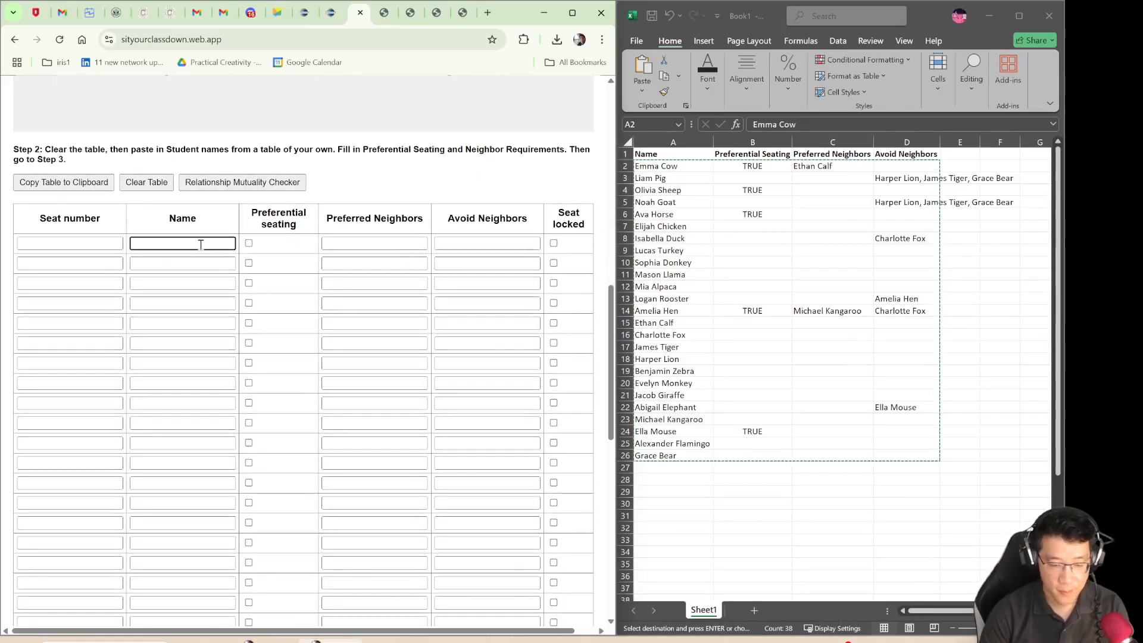
key(ctrl+v)
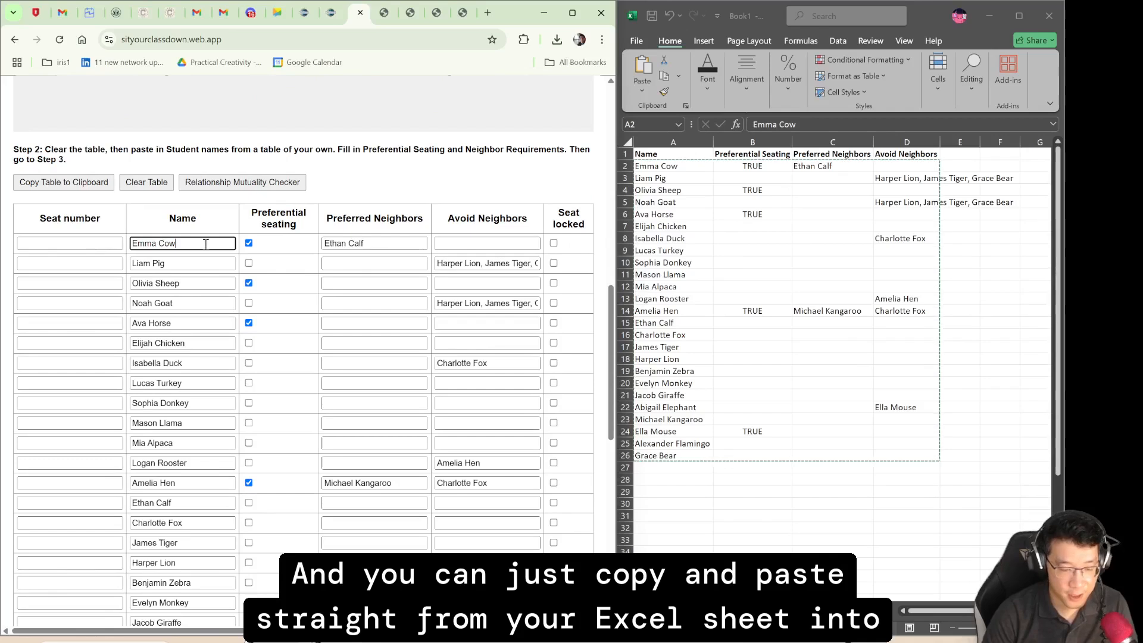
- Review the pasted student table, including the first student's preferential seating and preferred neighbor entries
click(355, 191)
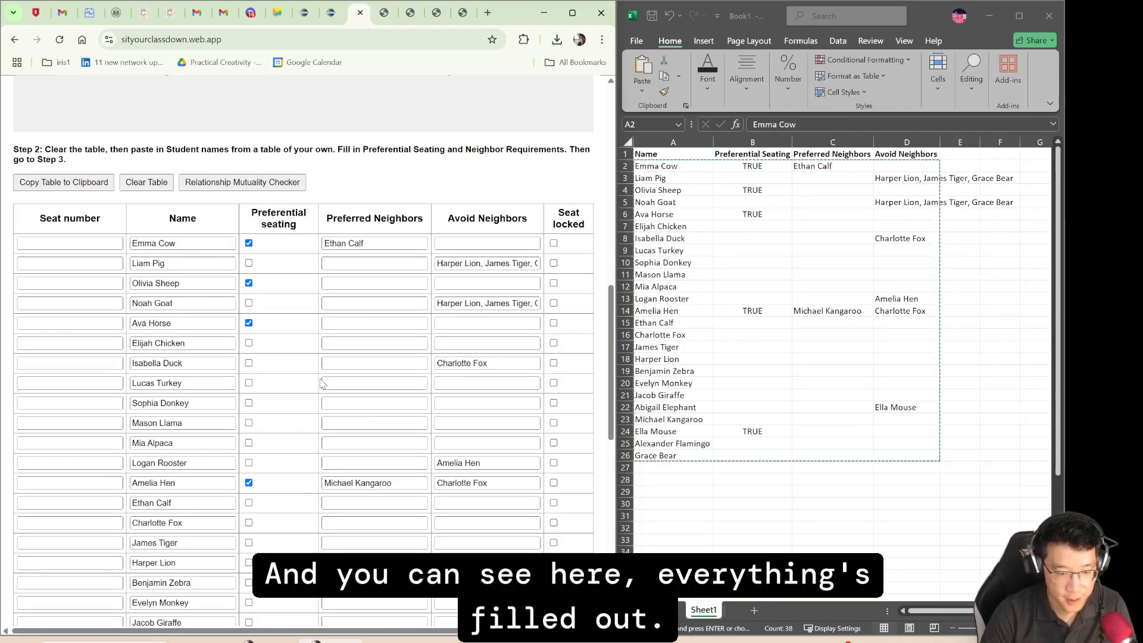
scroll(322, 381, down, 4)
scroll(322, 381, up, 3)
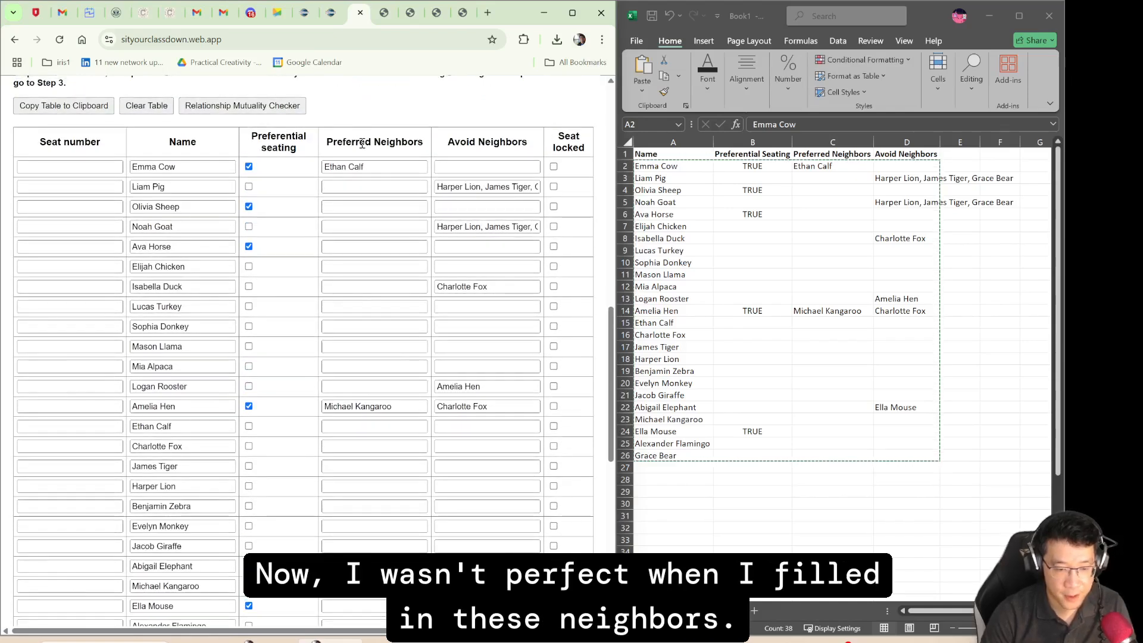
click(193, 167)
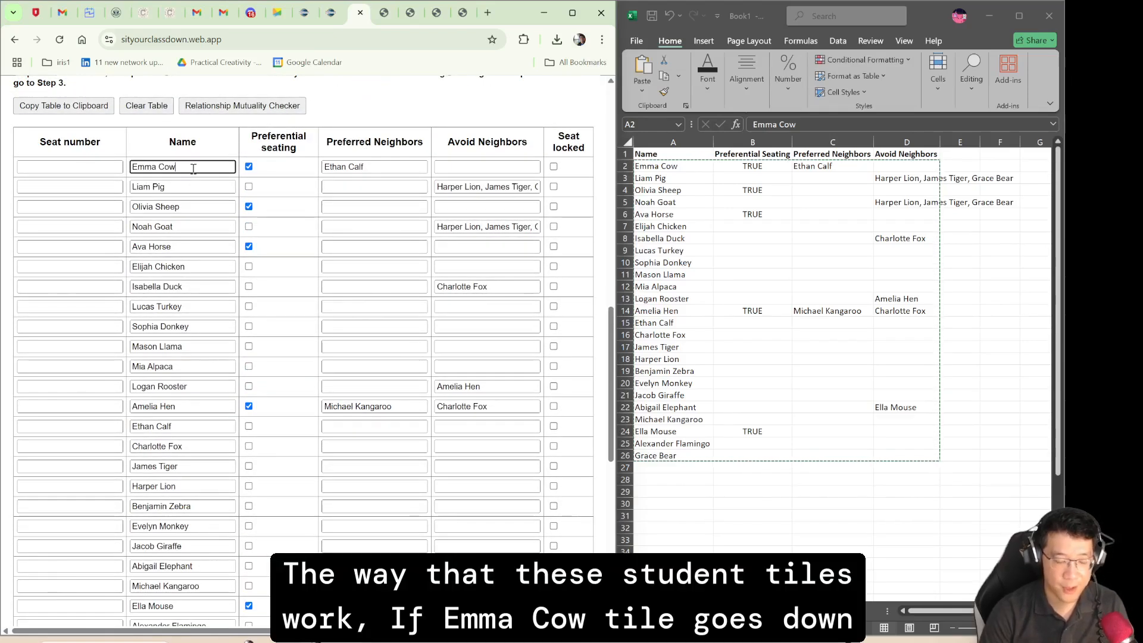
key(Tab)
key(Tab)
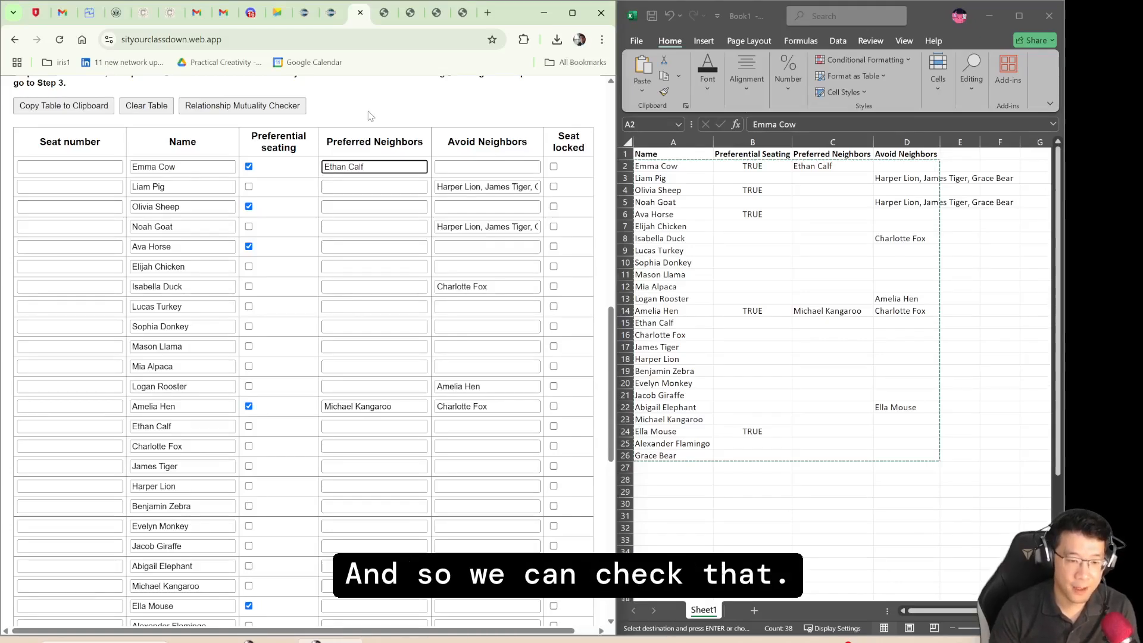
- Run the Relationship Mutuality Checker, exclude the fourth student's second avoid relationship, and apply the reciprocal changes to the student table
click(281, 108)
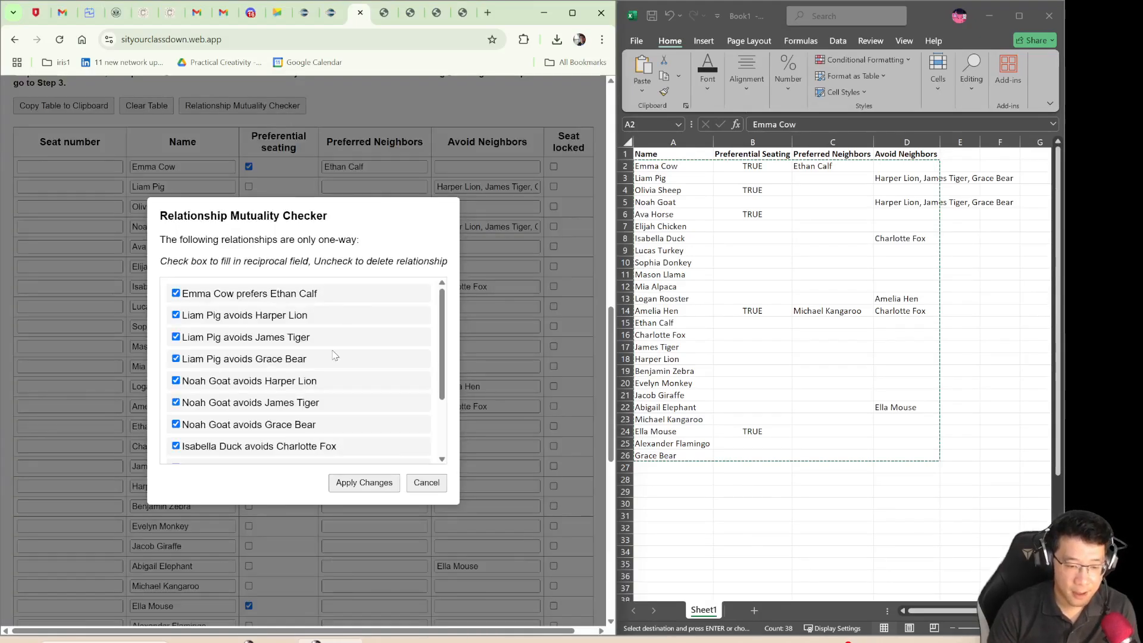
scroll(333, 355, down, 2)
scroll(333, 355, up, 2)
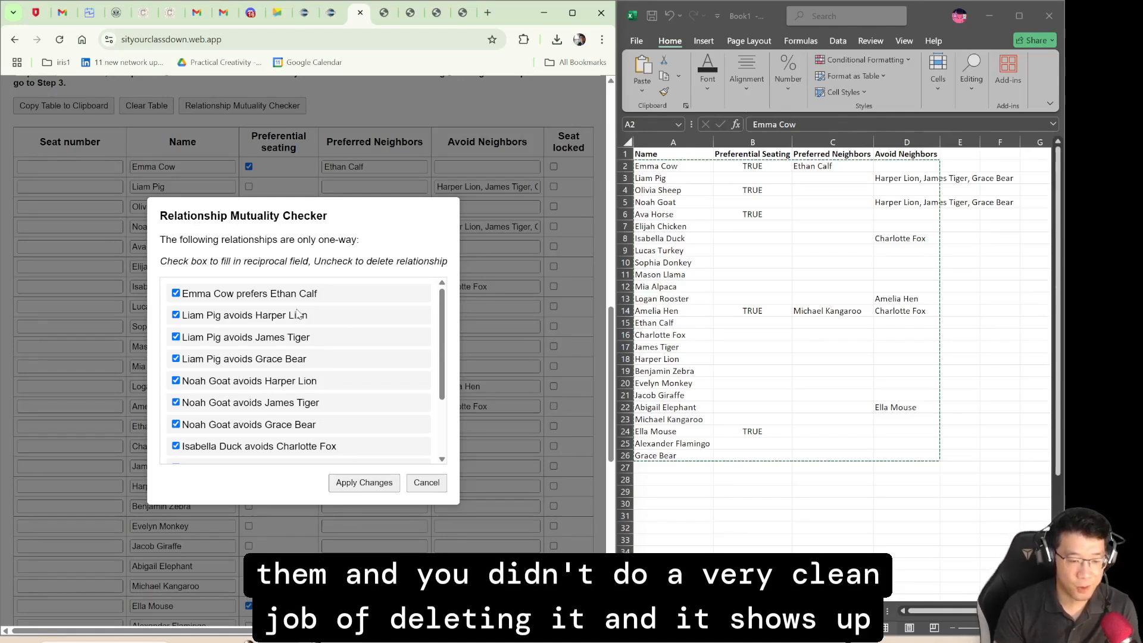
scroll(297, 314, down, 3)
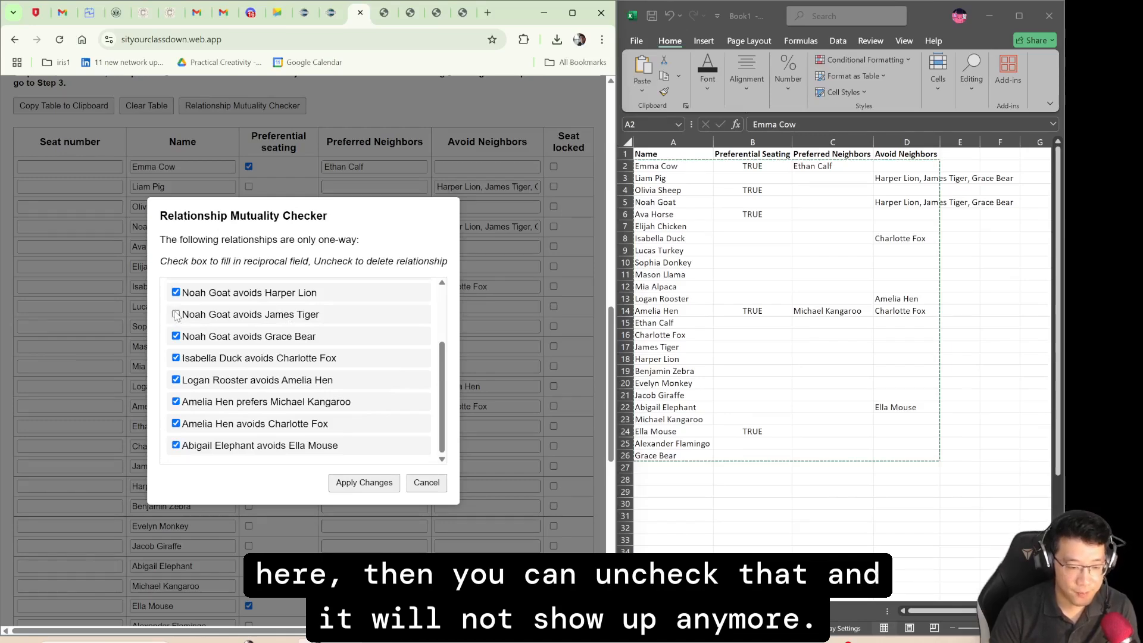
click(176, 315)
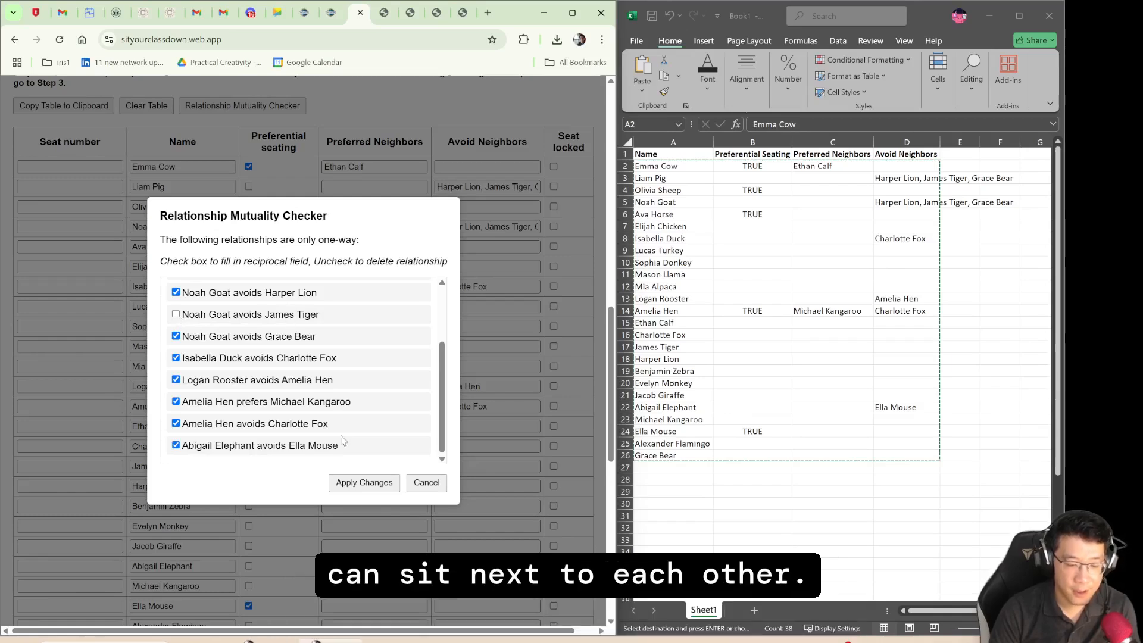
click(372, 486)
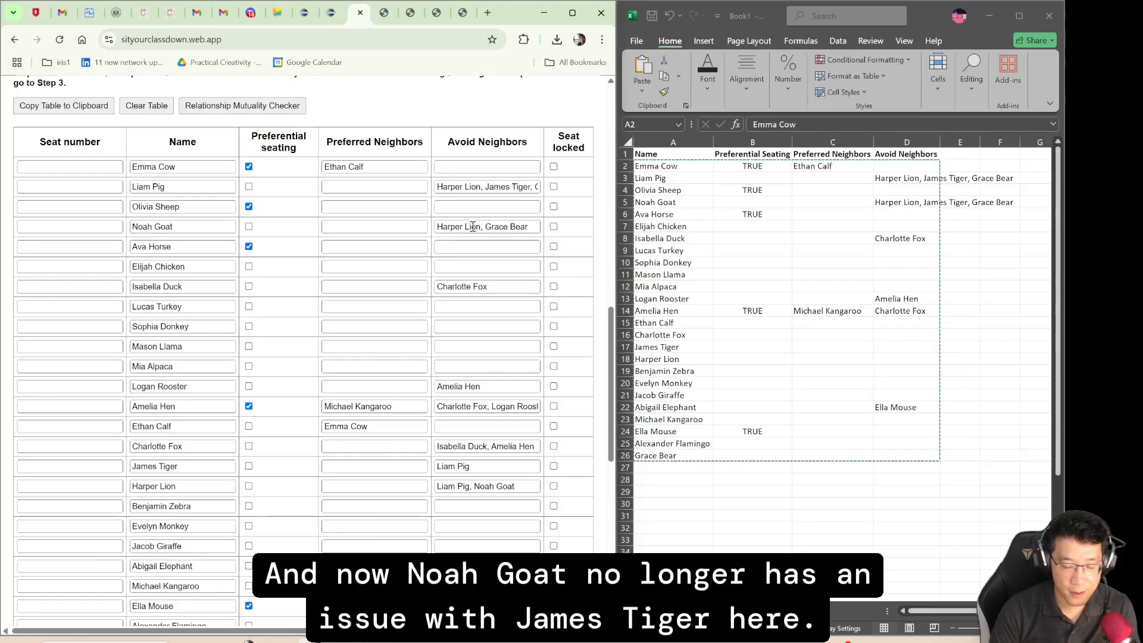
- Check the fourth student's updated Avoid Neighbors entry and the fourteenth student's Preferred Neighbors entry in the table
drag(531, 227, 442, 222)
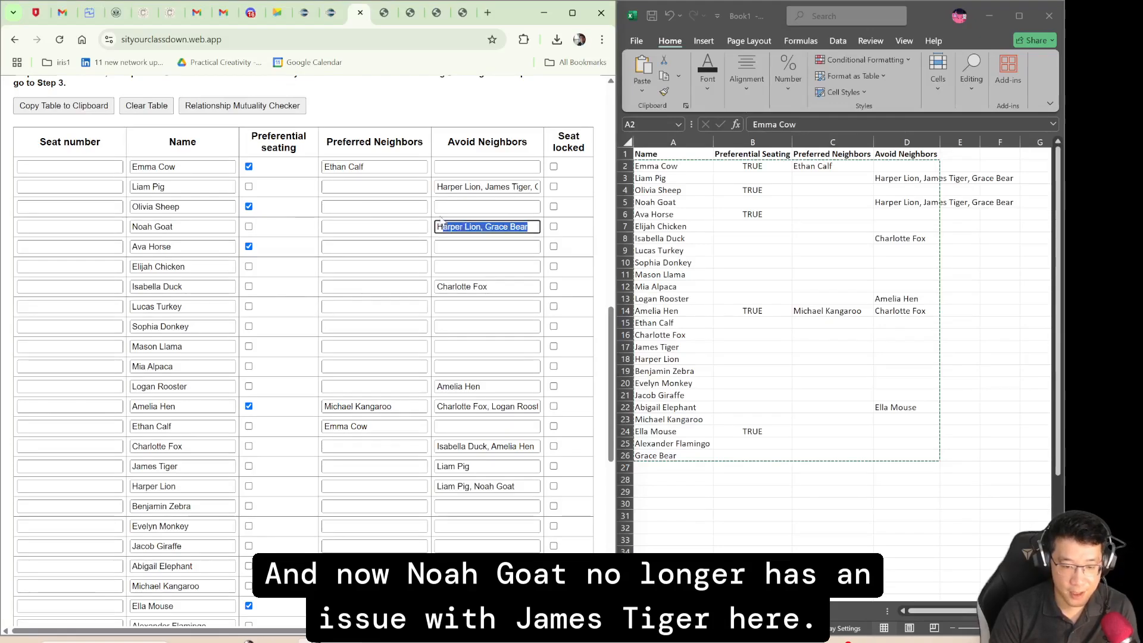
click(411, 124)
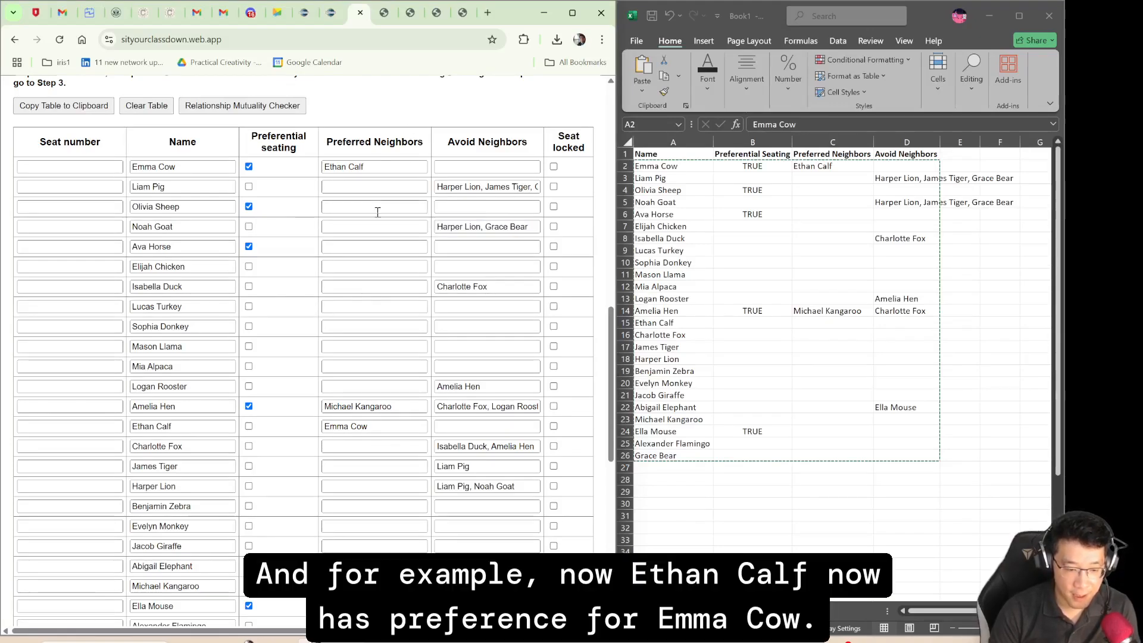
drag(381, 426, 320, 425)
click(433, 137)
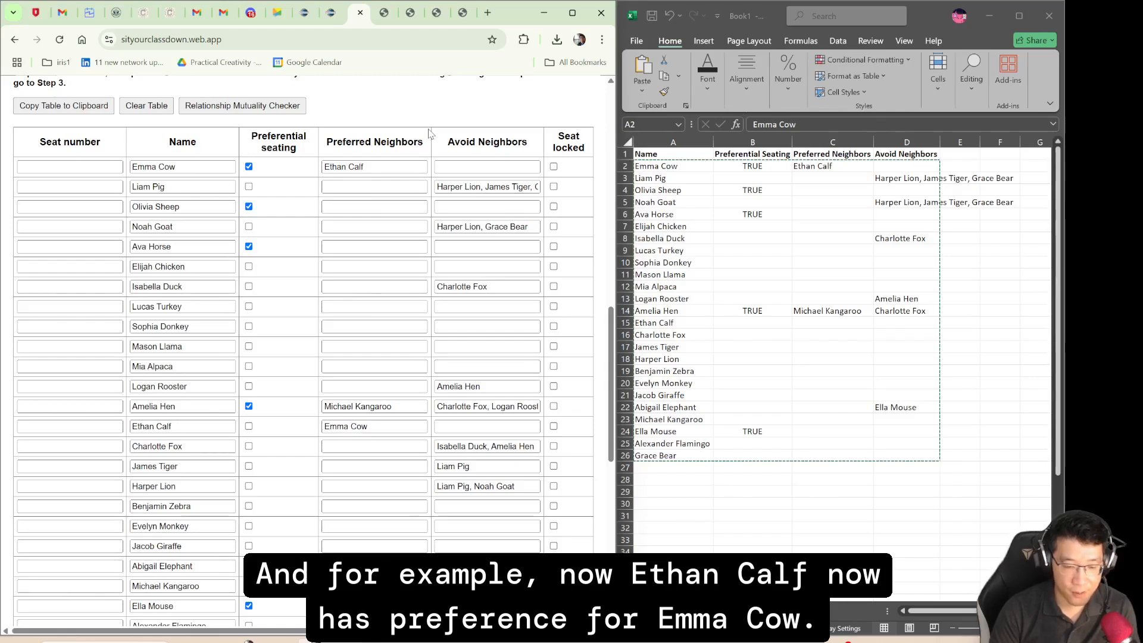
- Assign the students to seats automatically with the shuffle factor at 2
scroll(438, 117, down, 4)
scroll(436, 116, up, 10)
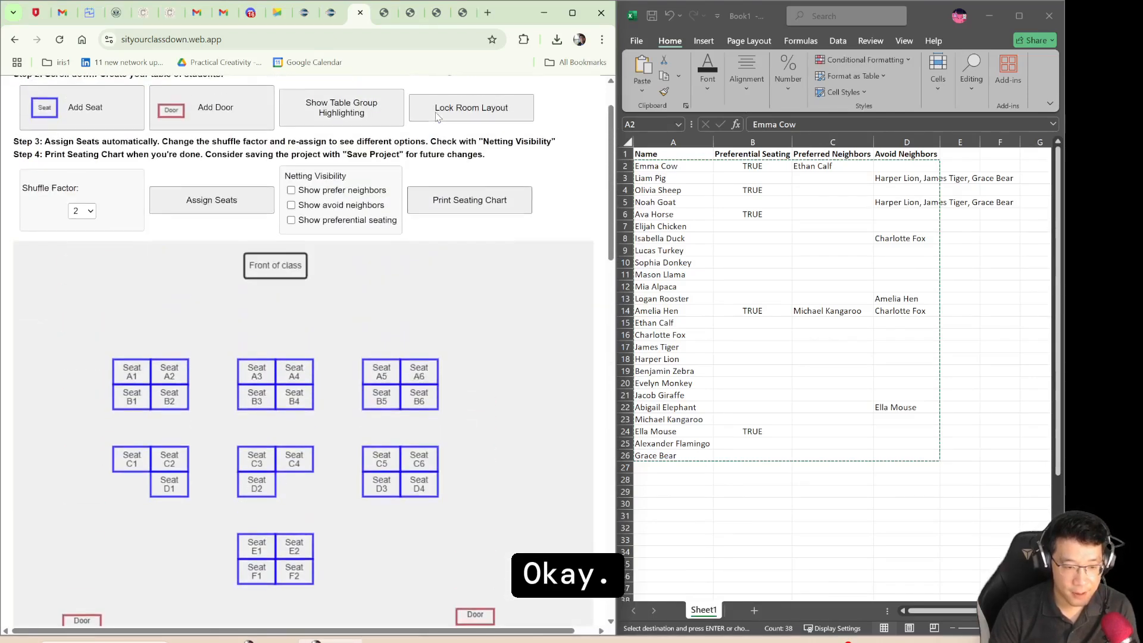
scroll(436, 116, down, 1)
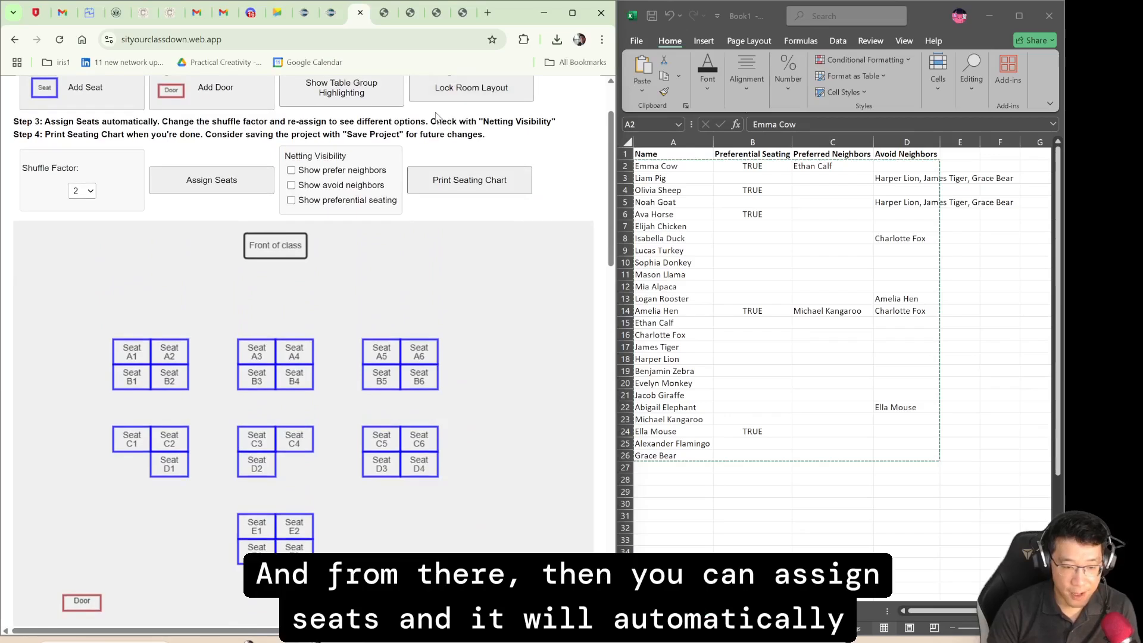
click(258, 187)
click(359, 127)
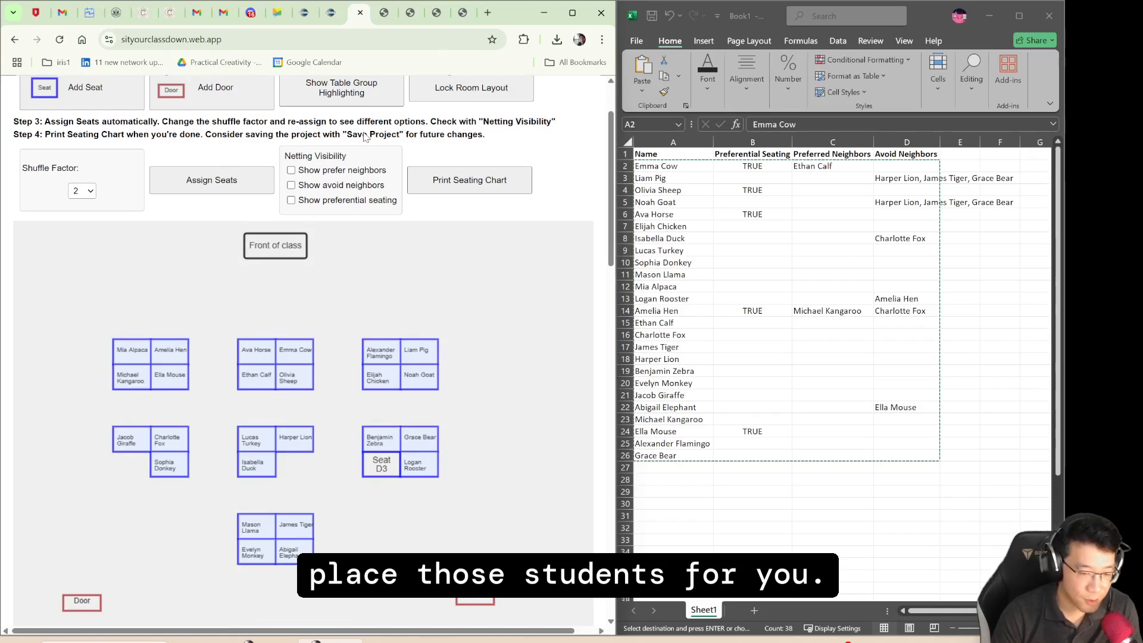
- Inspect the seat assignments with the prefer-neighbors netting and the avoid-neighbors netting, each shown on its own
click(291, 171)
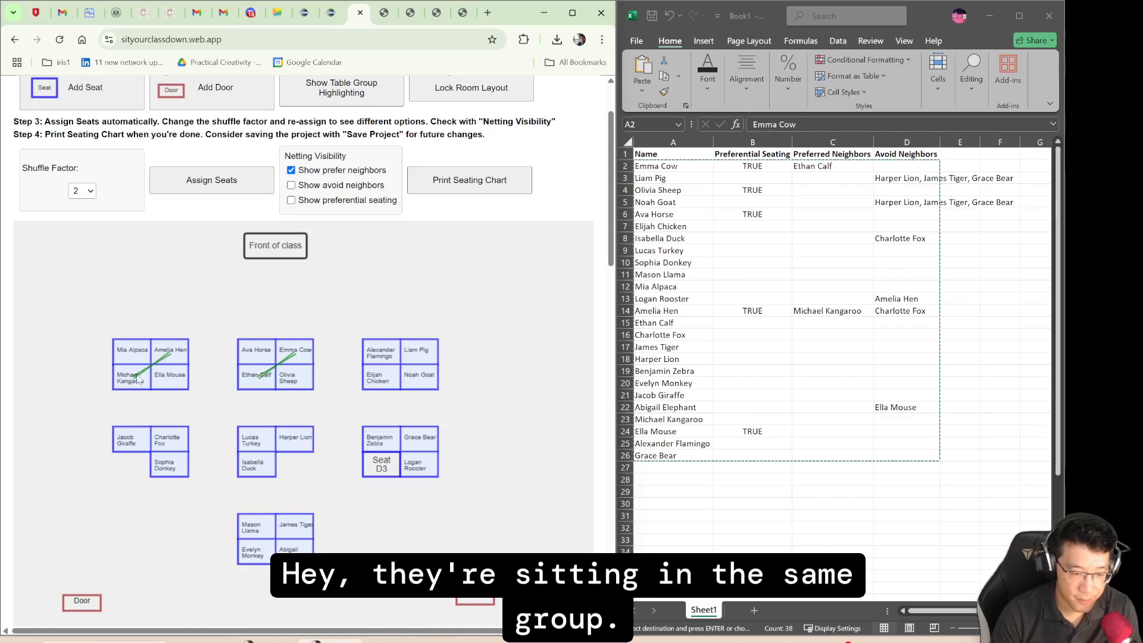
click(291, 171)
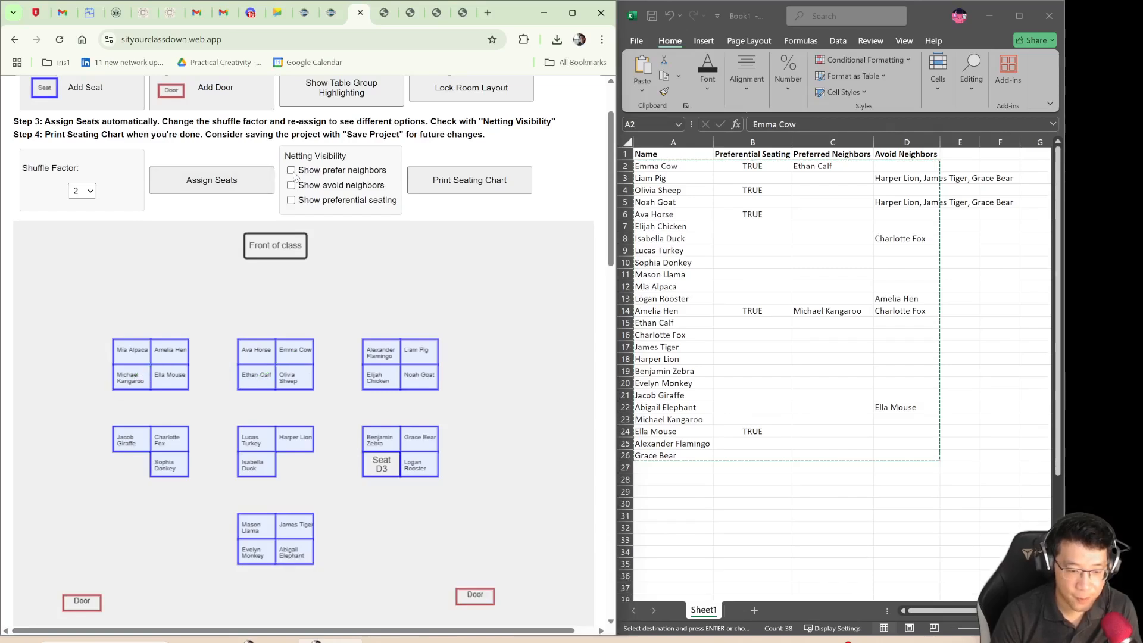
click(291, 185)
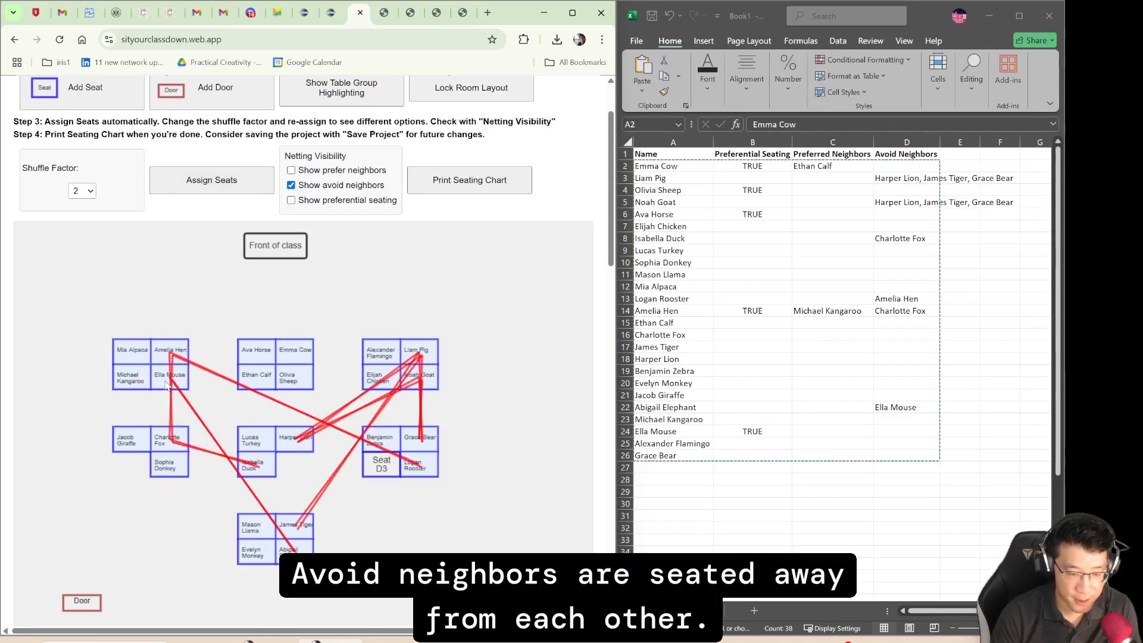
mouse_move(296, 552)
mouse_down()
mouse_move(284, 523)
mouse_move(186, 516)
mouse_move(309, 547)
mouse_move(297, 549)
mouse_up()
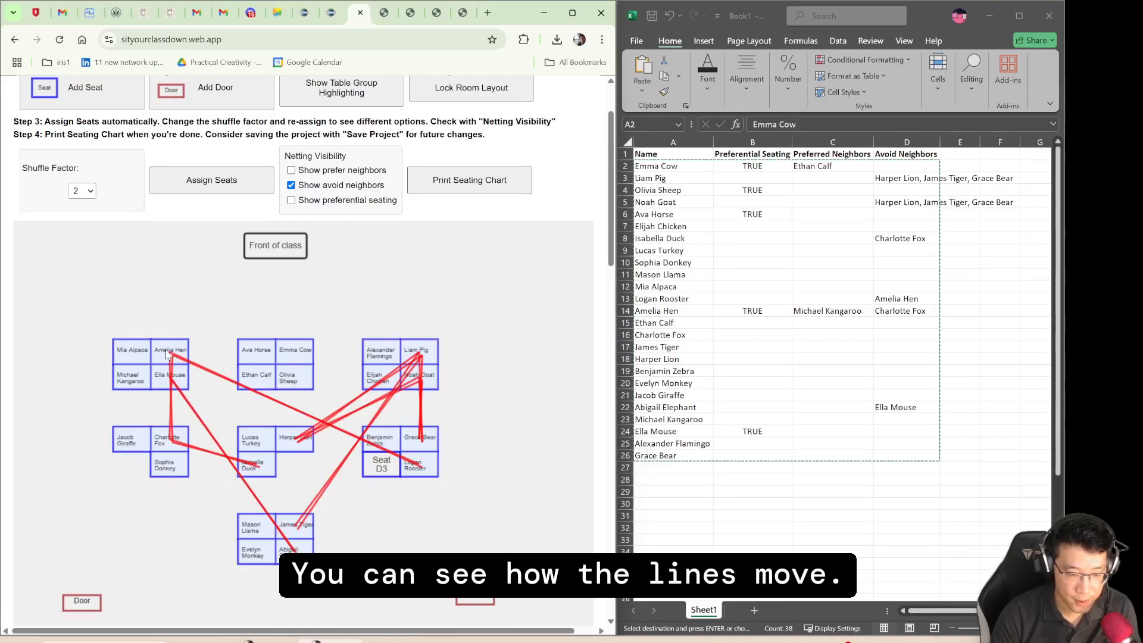
mouse_move(167, 355)
mouse_down()
mouse_move(189, 262)
mouse_move(170, 353)
mouse_up()
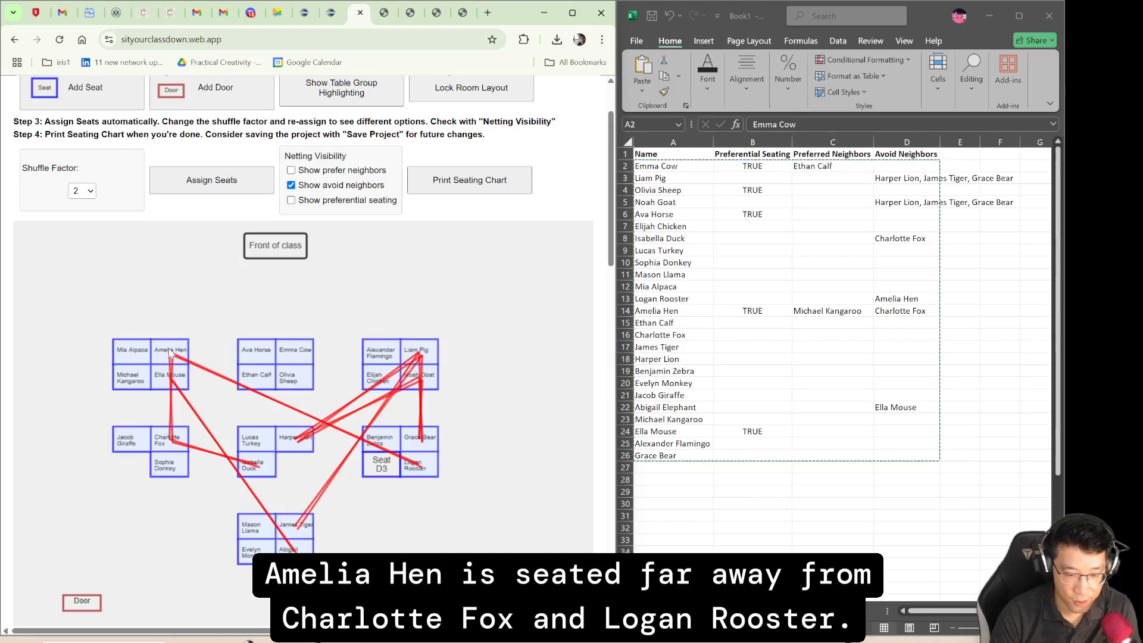
drag(430, 355, 430, 381)
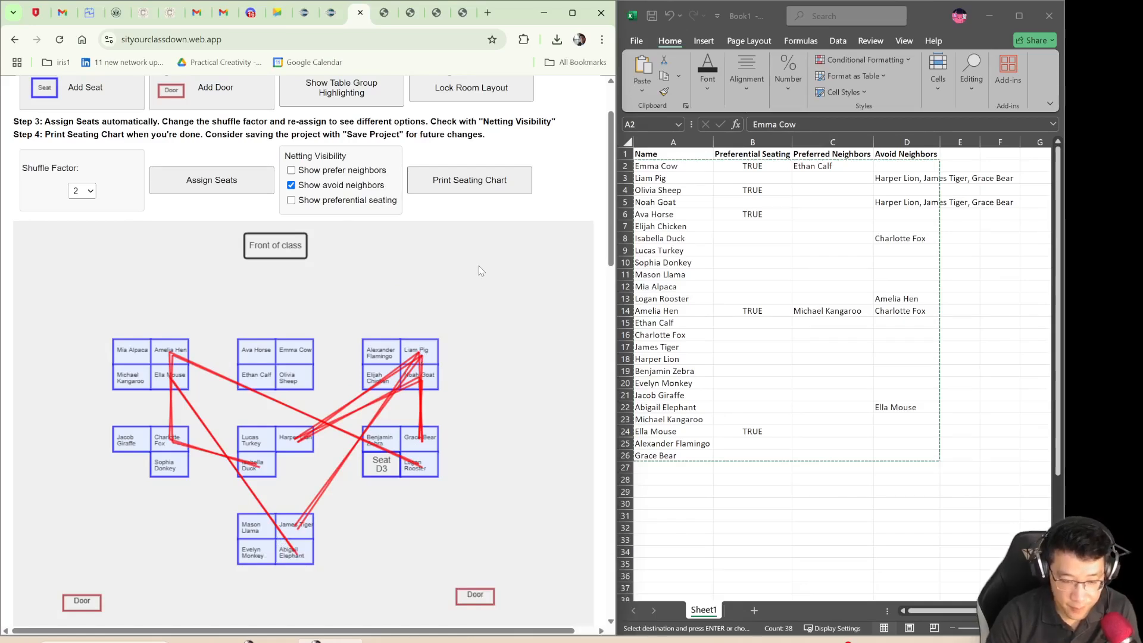
click(292, 186)
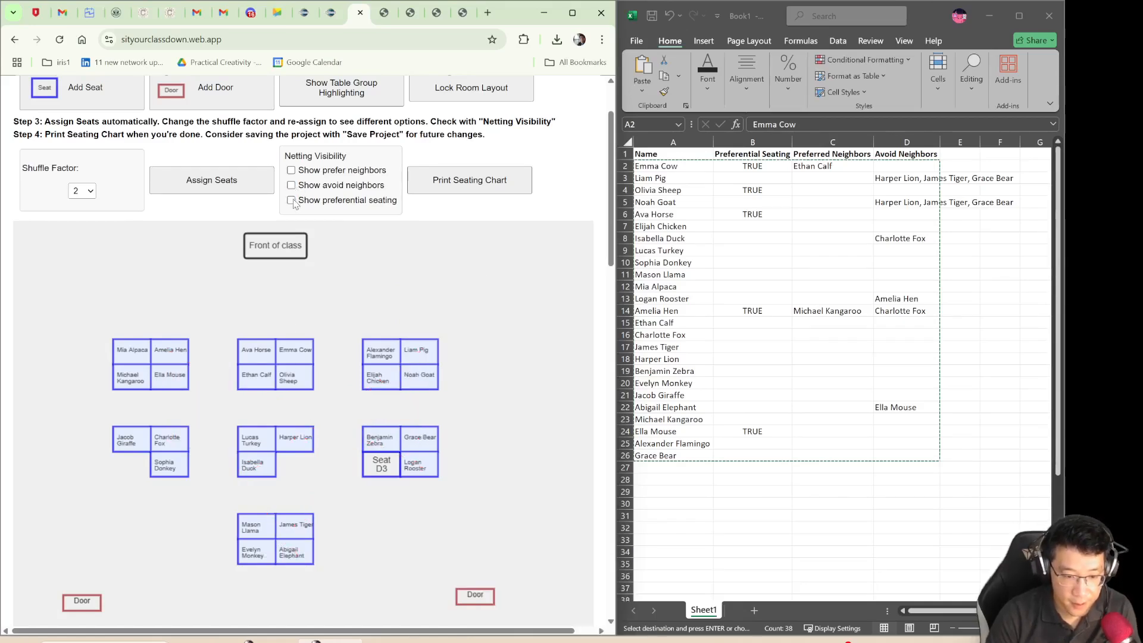
- Show the preferential seating, avoid neighbors and prefer neighbors netting together, and save the project
click(292, 201)
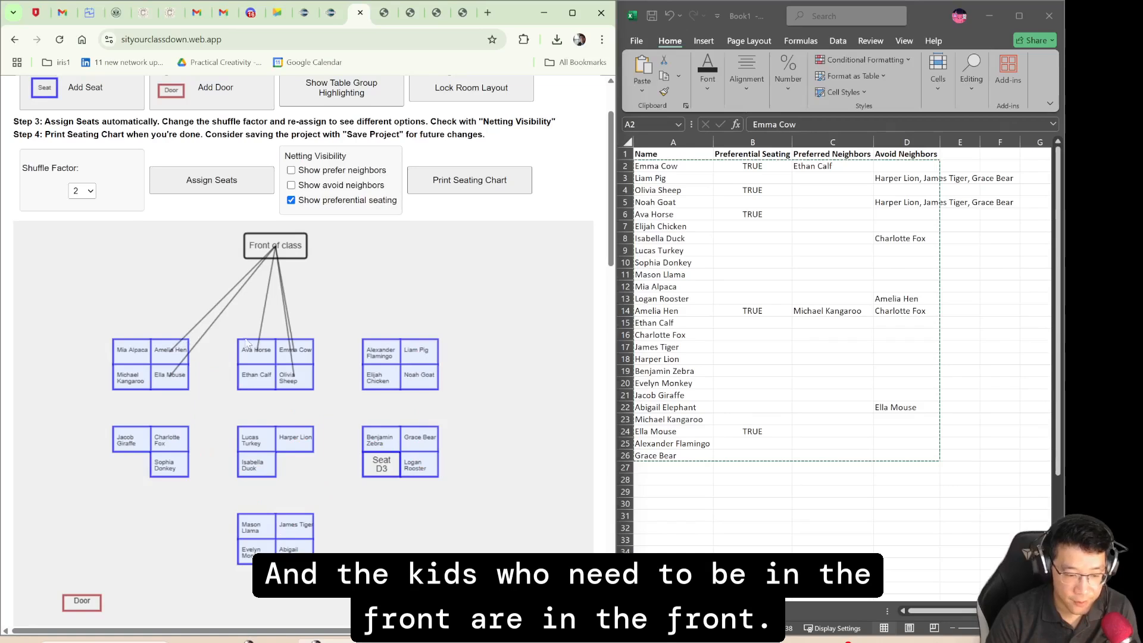
click(292, 186)
click(292, 170)
scroll(216, 160, up, 2)
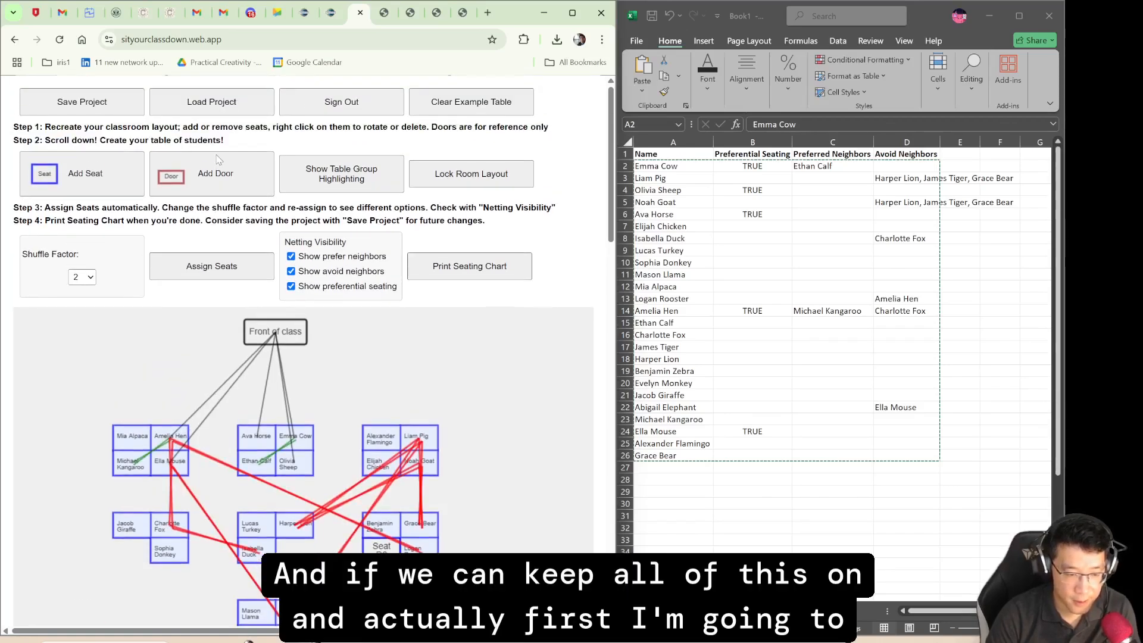
click(82, 102)
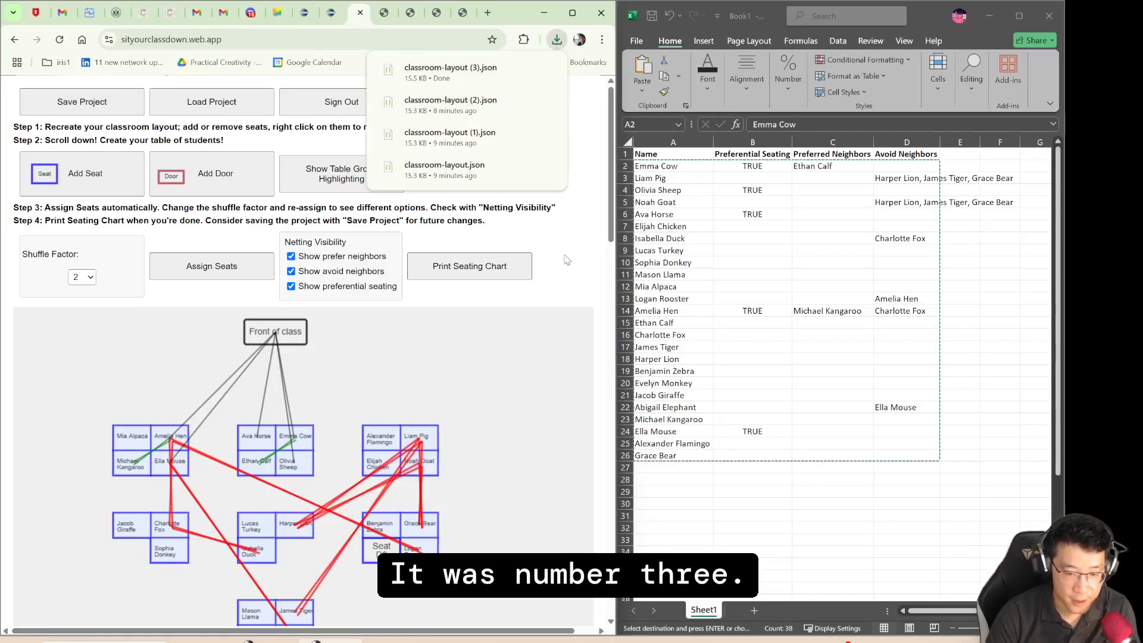
- Set the shuffle factor to 4 and reassign the seats, overriding the current seating assignments
click(86, 278)
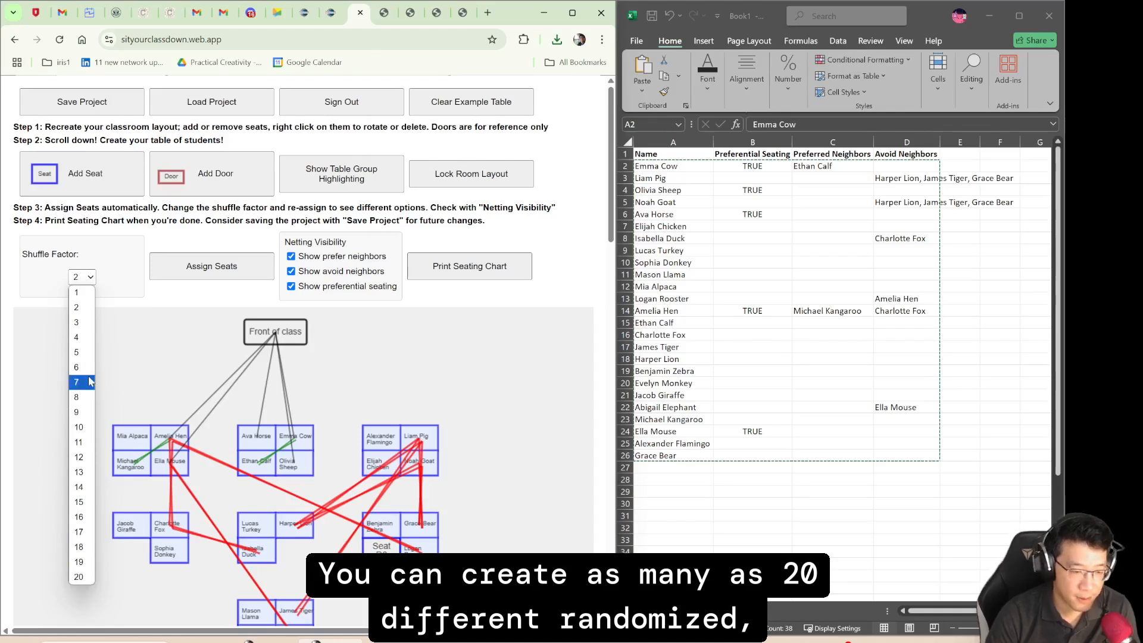
click(90, 338)
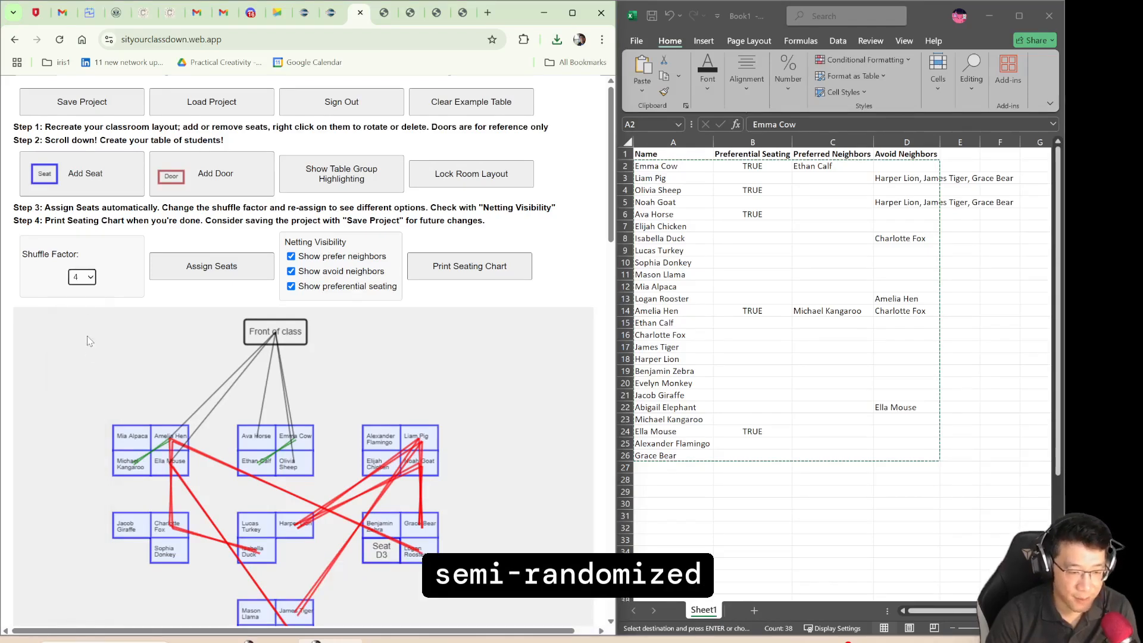
click(226, 276)
click(362, 132)
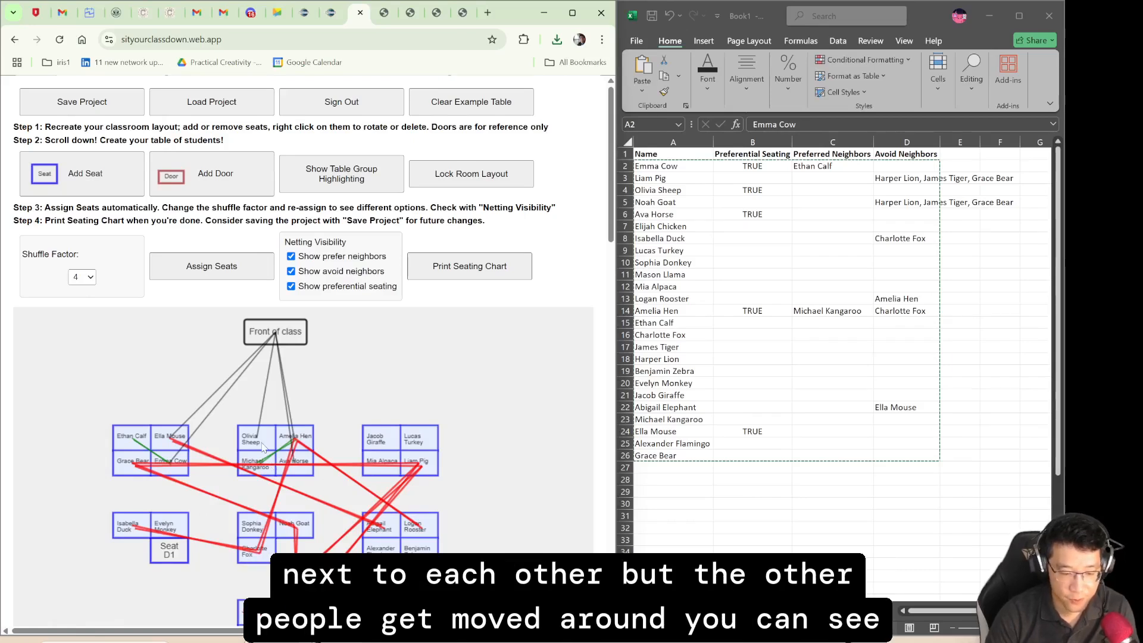
- Set the shuffle factor to 7 and reassign the seats, overriding the current seating assignments
scroll(263, 448, down, 1)
click(89, 216)
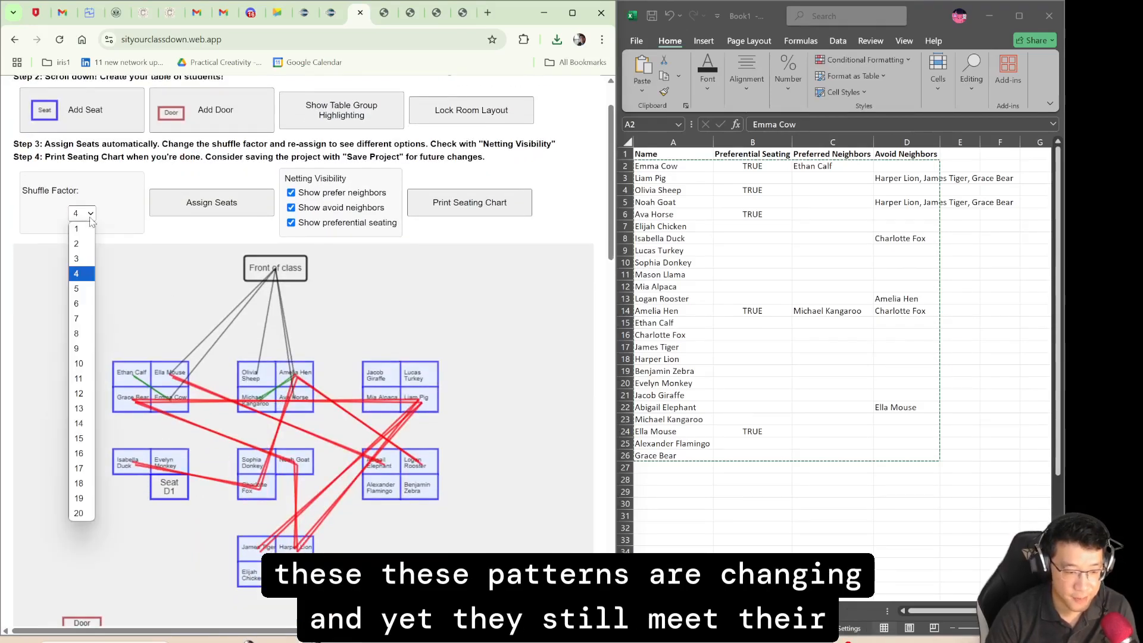
click(76, 318)
click(226, 204)
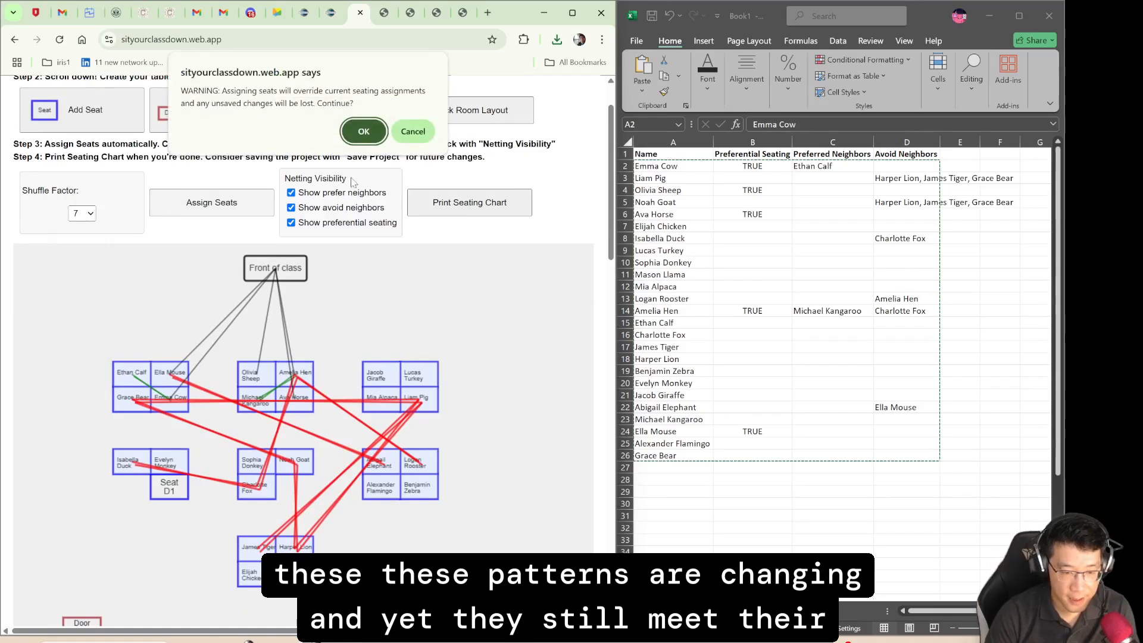
click(362, 132)
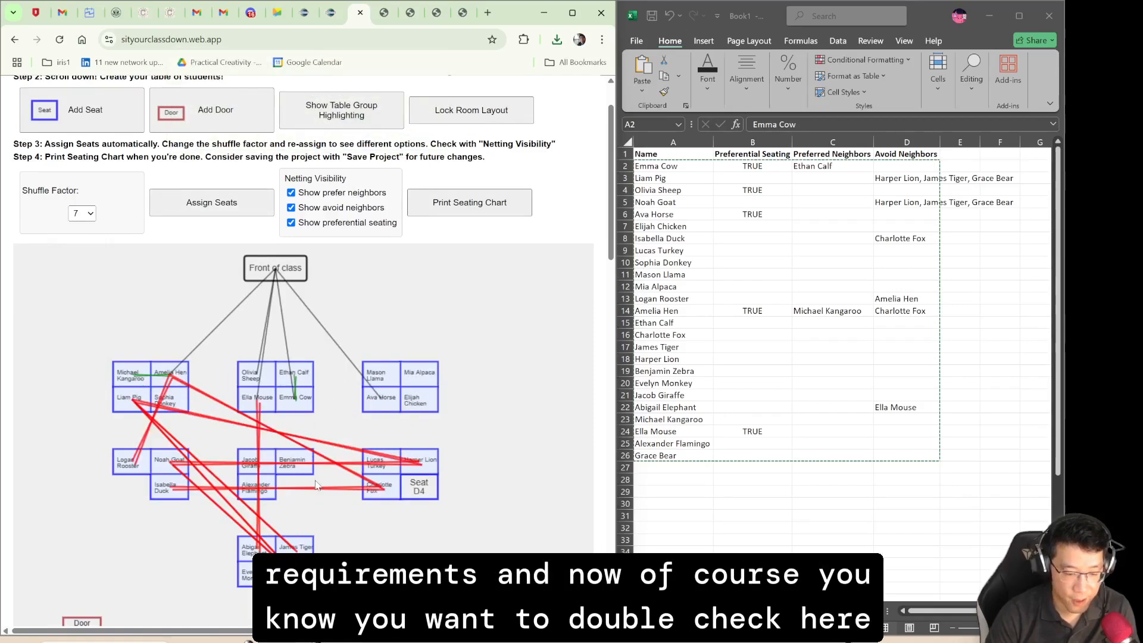
- Hide the avoid neighbors and prefer neighbors netting, keeping only preferential seating shown, and save the project
click(292, 208)
click(292, 208)
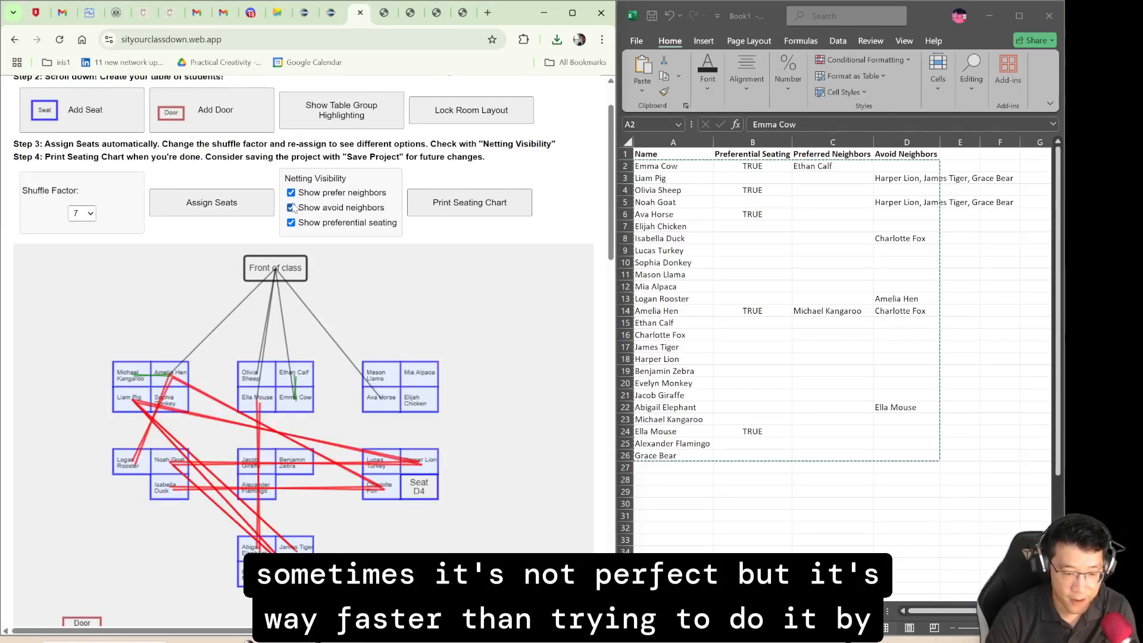
click(292, 208)
click(291, 192)
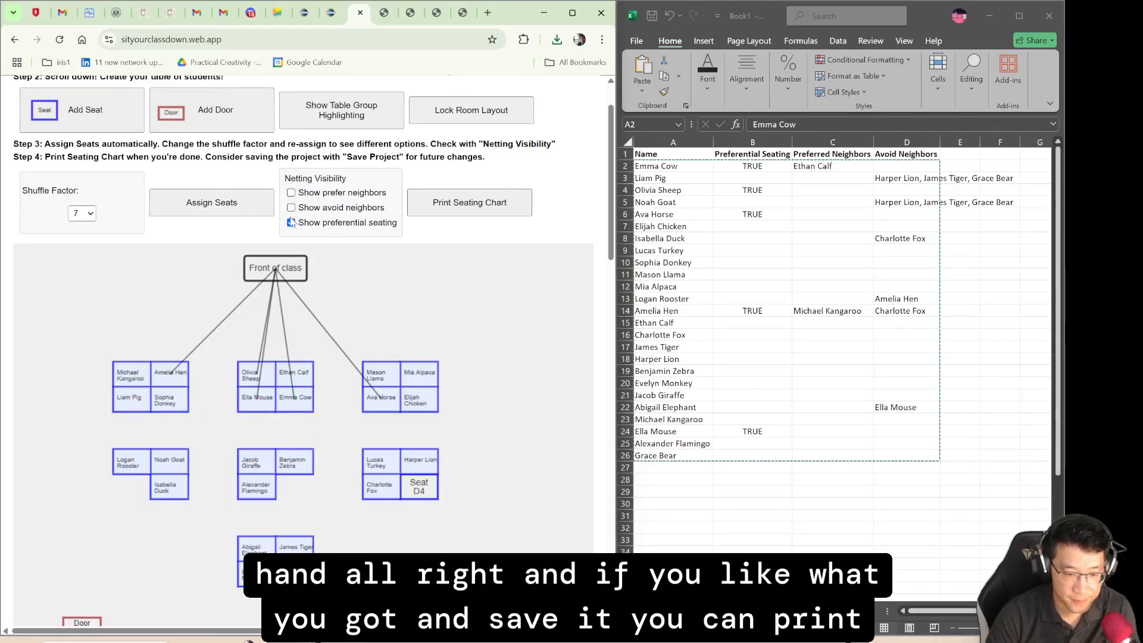
click(291, 224)
click(291, 224)
click(291, 223)
click(291, 223)
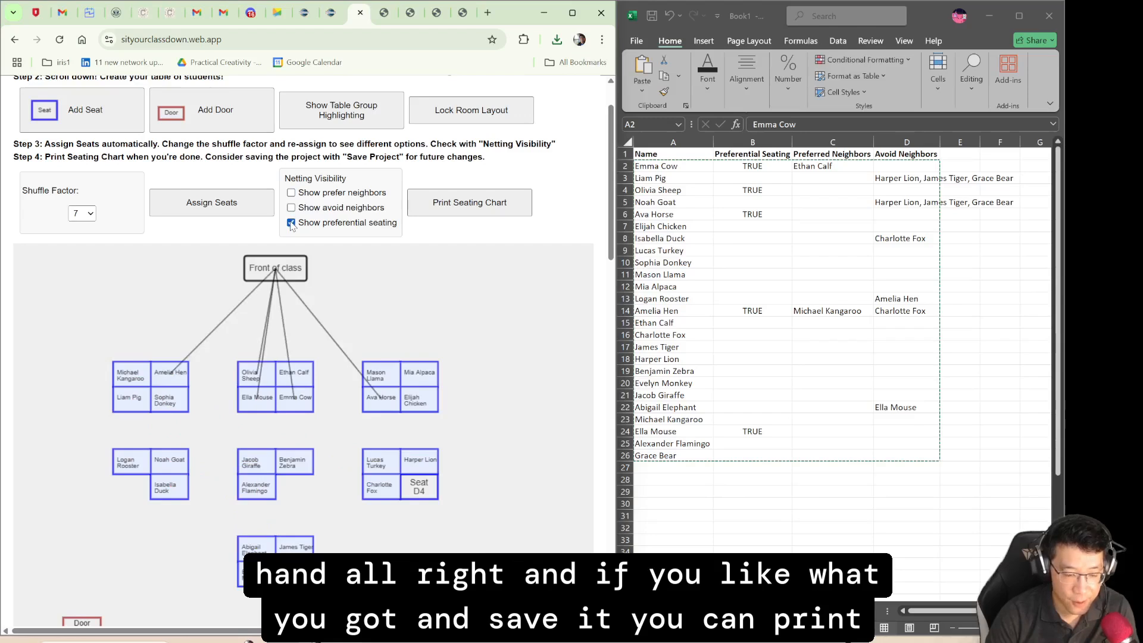
scroll(291, 224, up, 1)
click(83, 103)
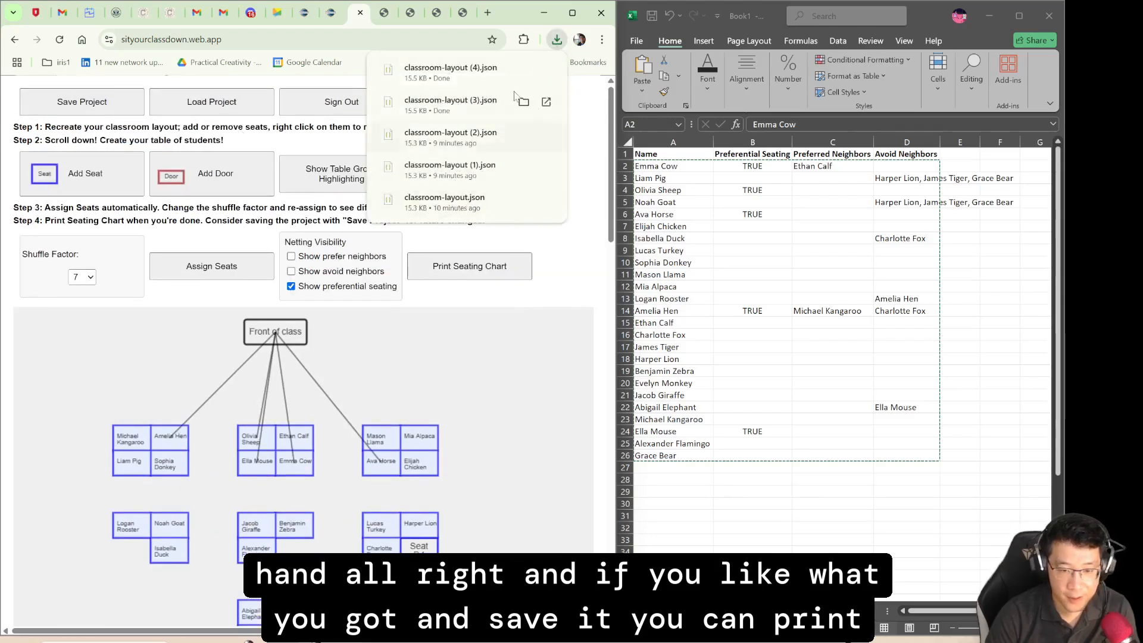
- Hide the preferential seating netting and open the printable version of the seating chart without any netting lines
click(503, 274)
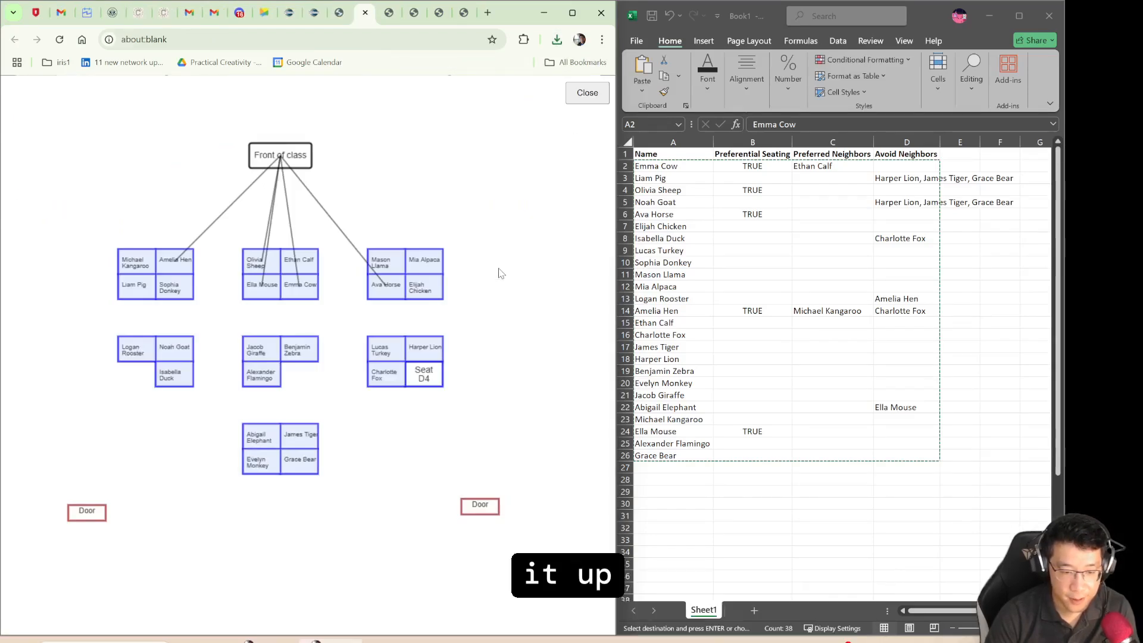
click(365, 13)
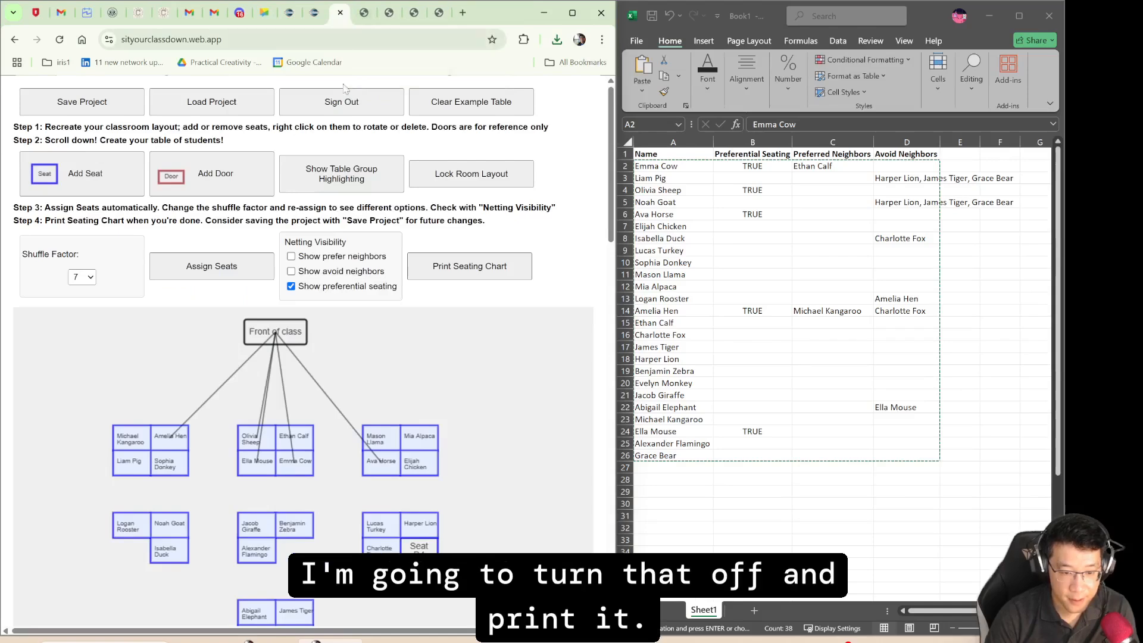
click(291, 286)
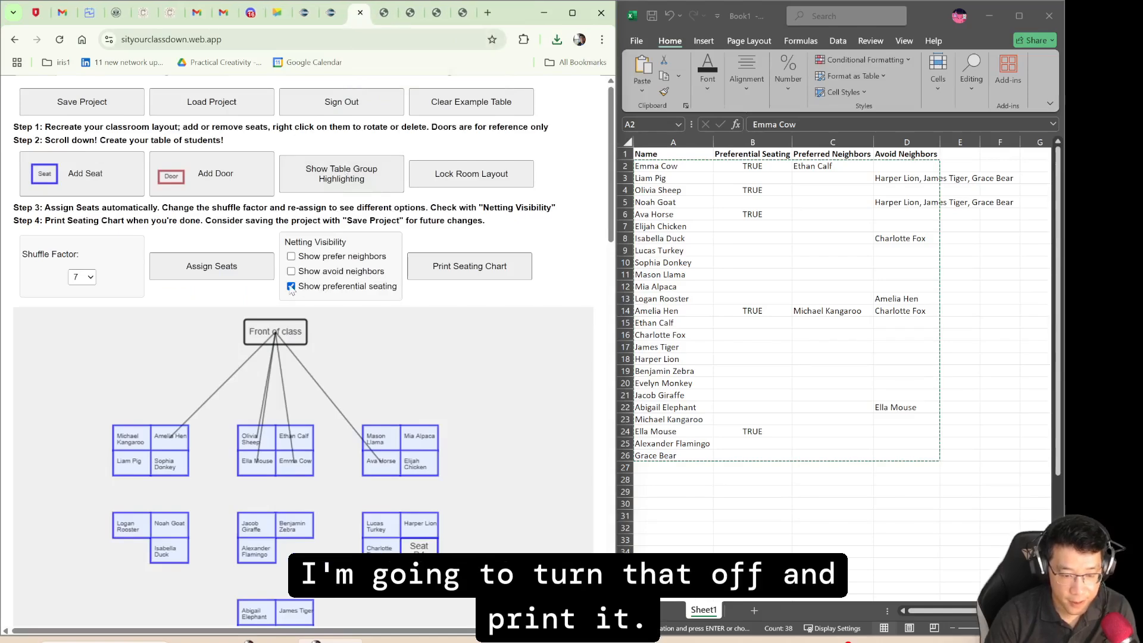
click(497, 269)
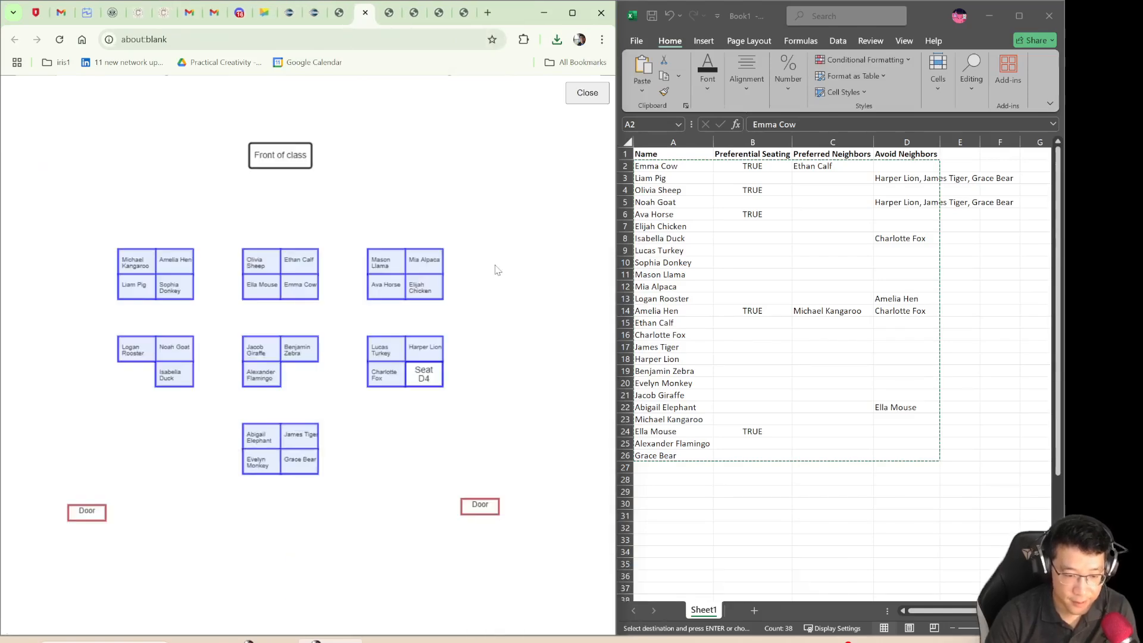
- Check the print preview of the printable seating chart, then dismiss it without printing and return to the project page
right_click(390, 195)
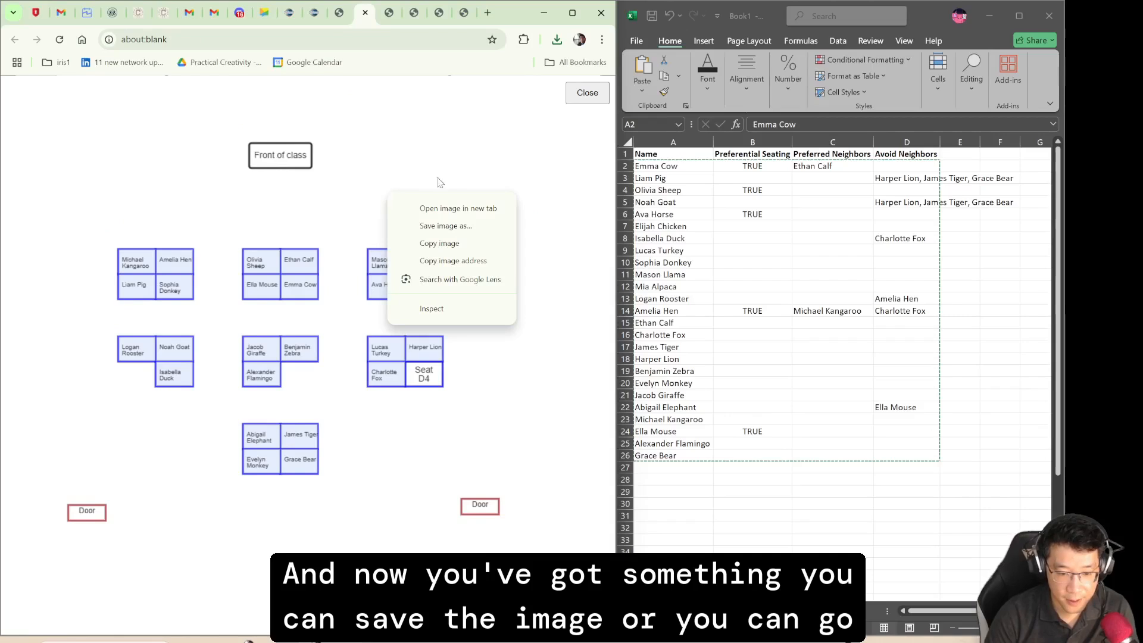
click(427, 155)
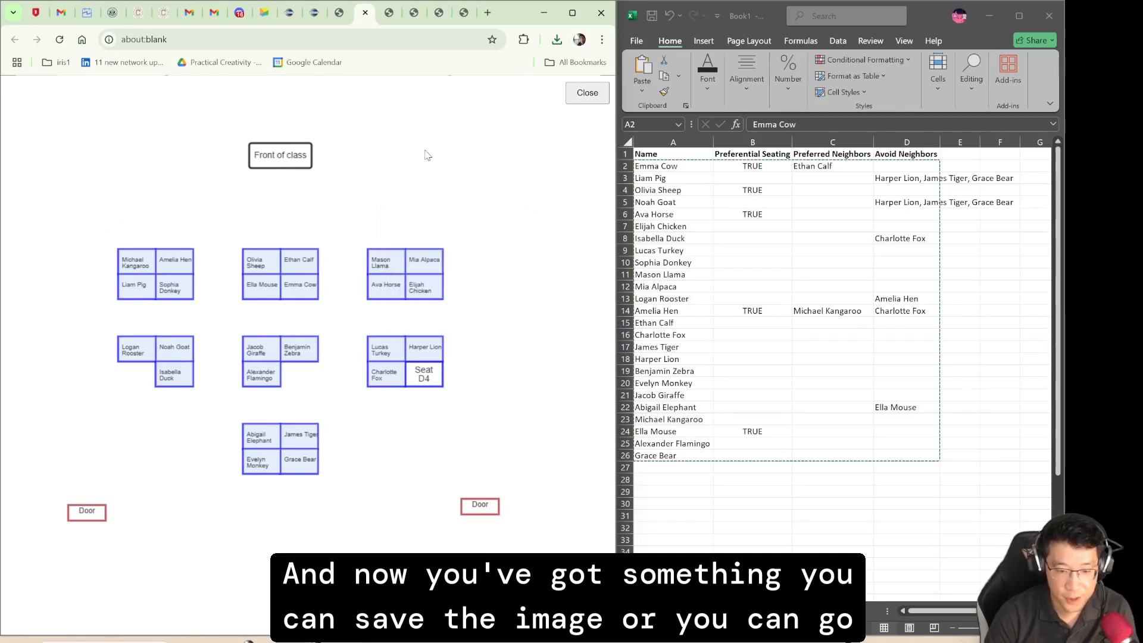
click(602, 39)
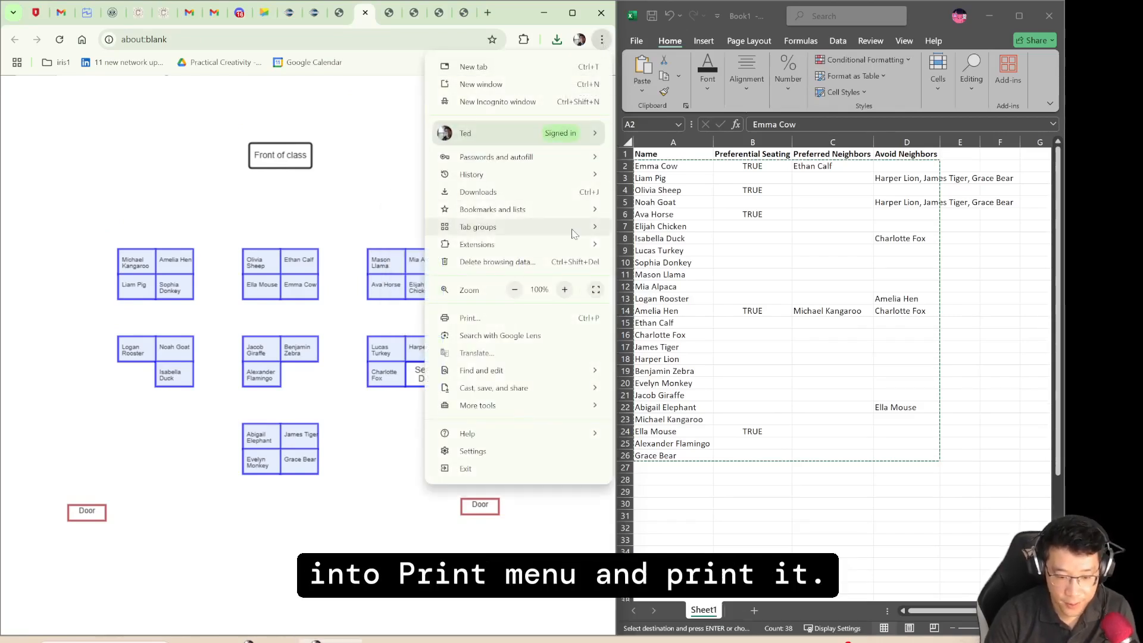
click(534, 317)
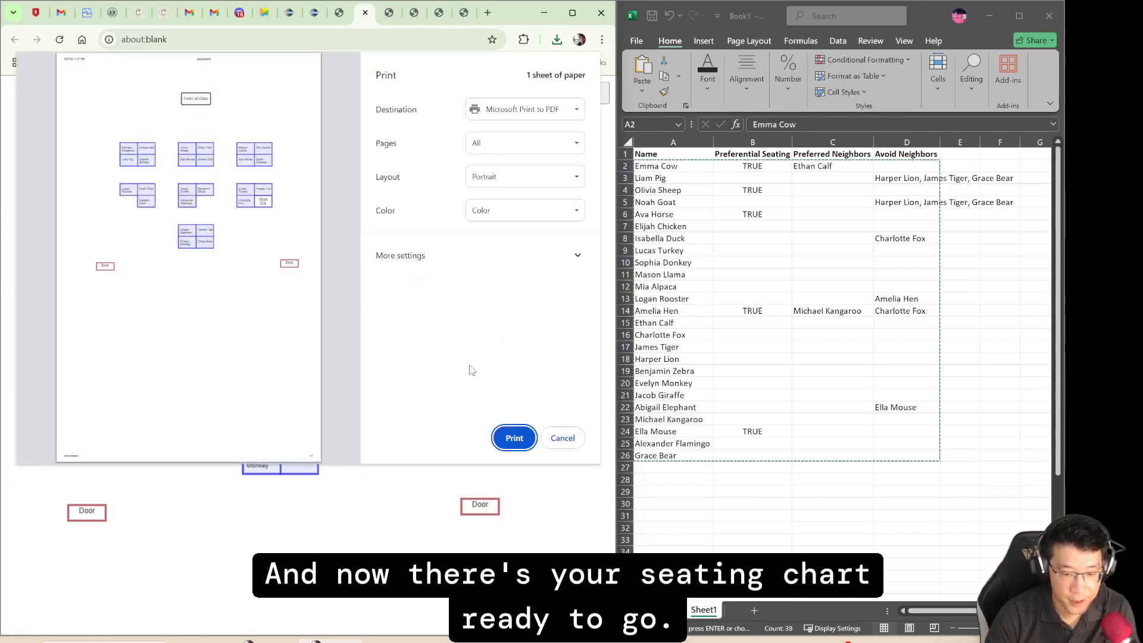
click(560, 437)
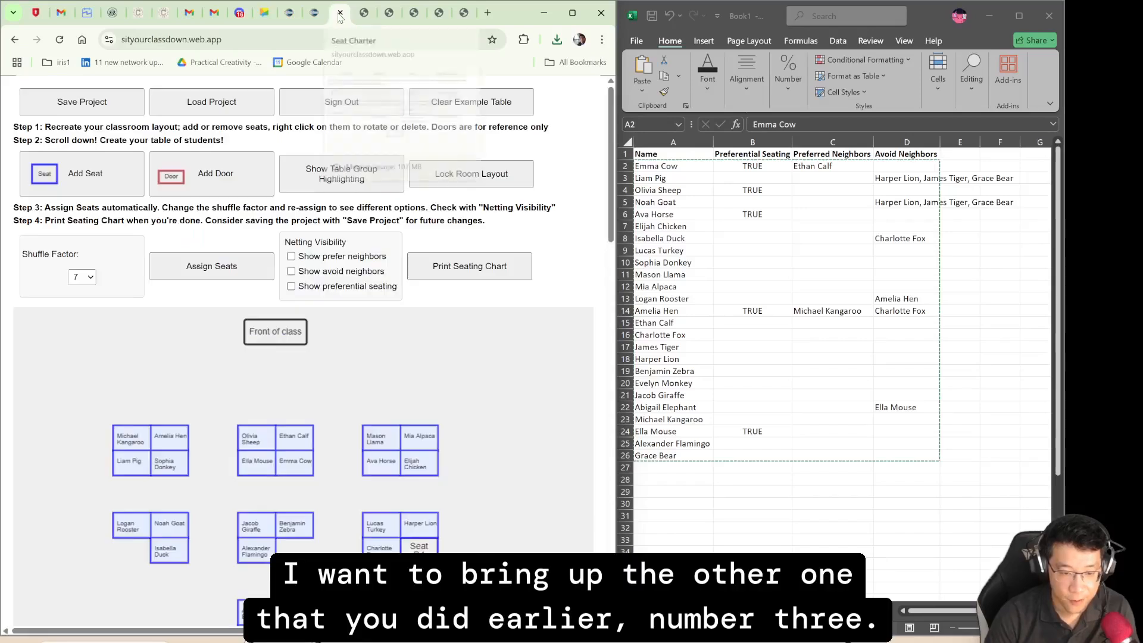
- Load the earlier saved project from classroom-layout (3).json in the Downloads folder
click(211, 102)
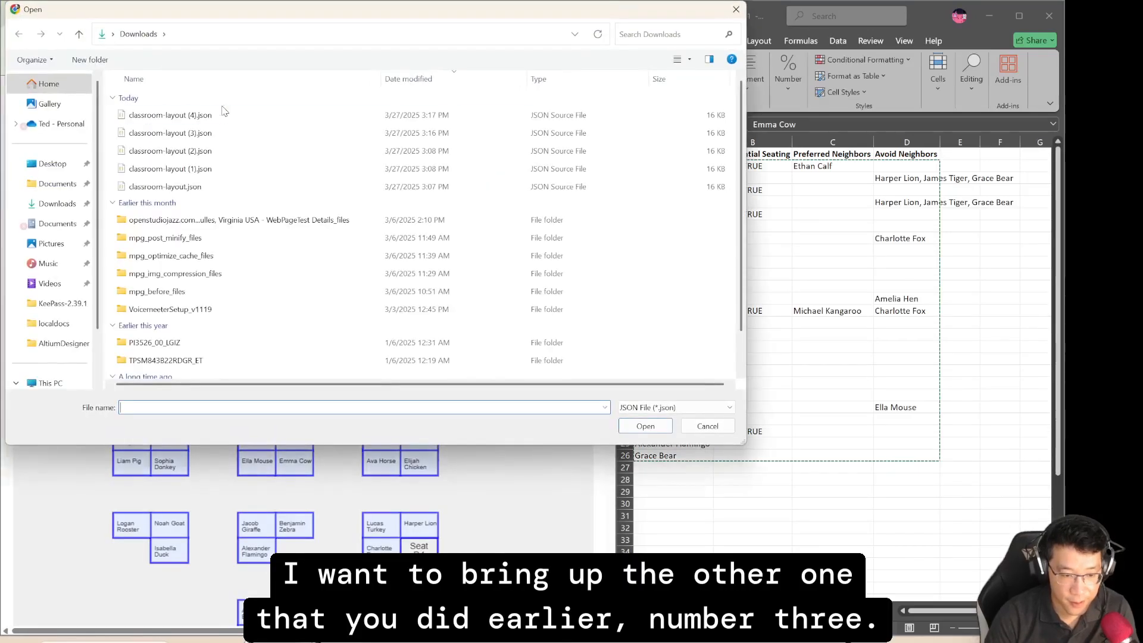
double_click(218, 133)
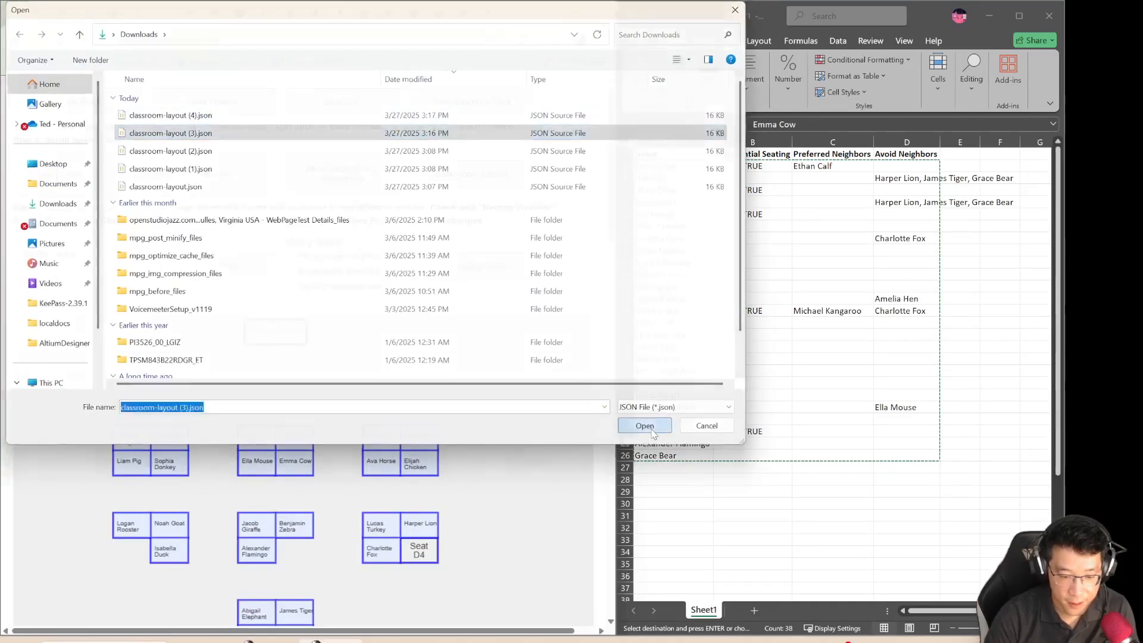
scroll(319, 450, down, 3)
scroll(319, 441, up, 2)
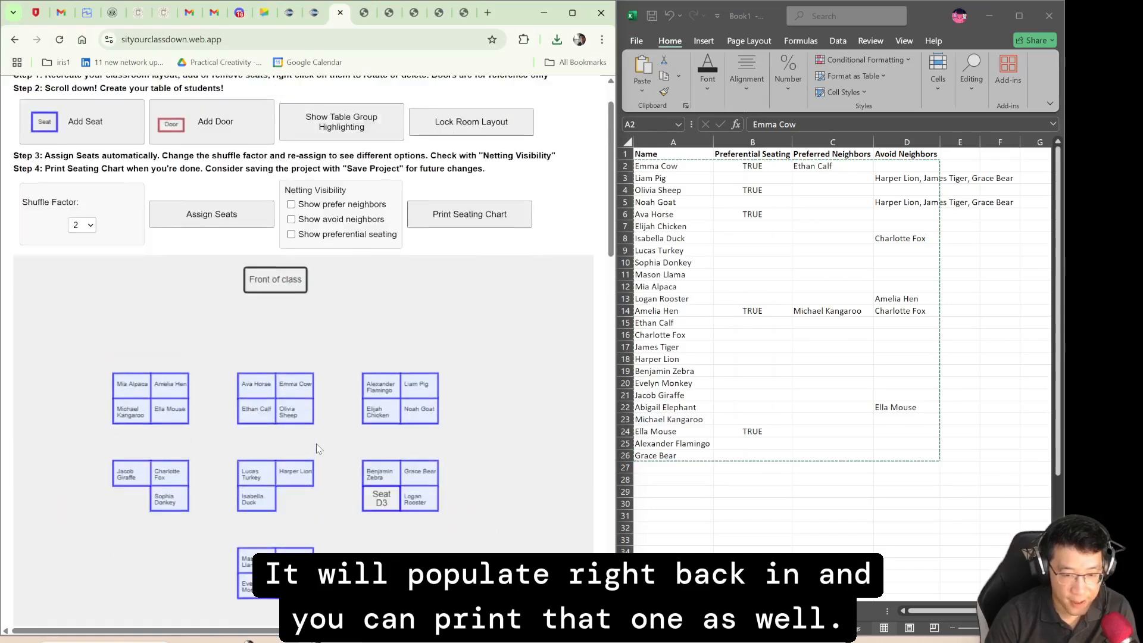
- Open the printable version of the reloaded seating chart, preview its printout, cancel printing and go back to the project
click(462, 214)
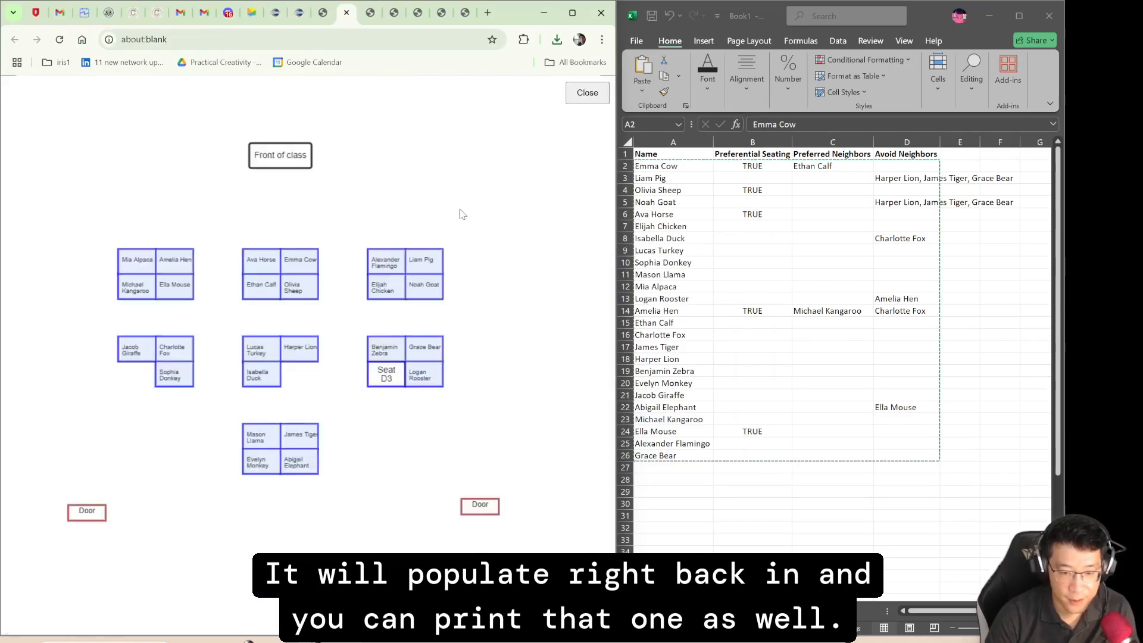
click(601, 40)
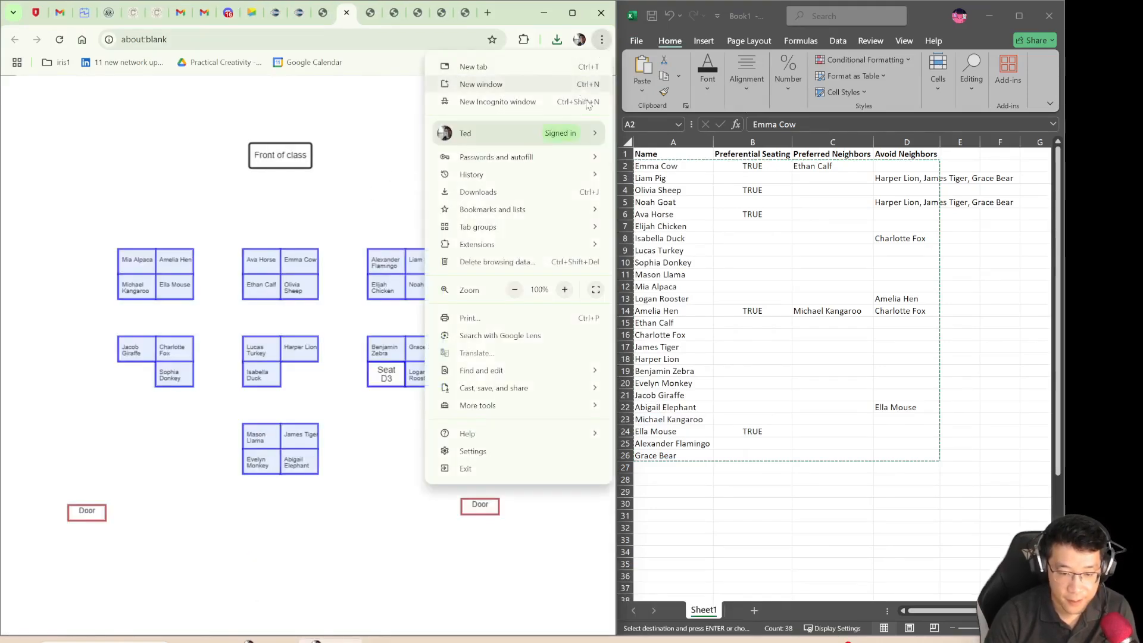
click(549, 318)
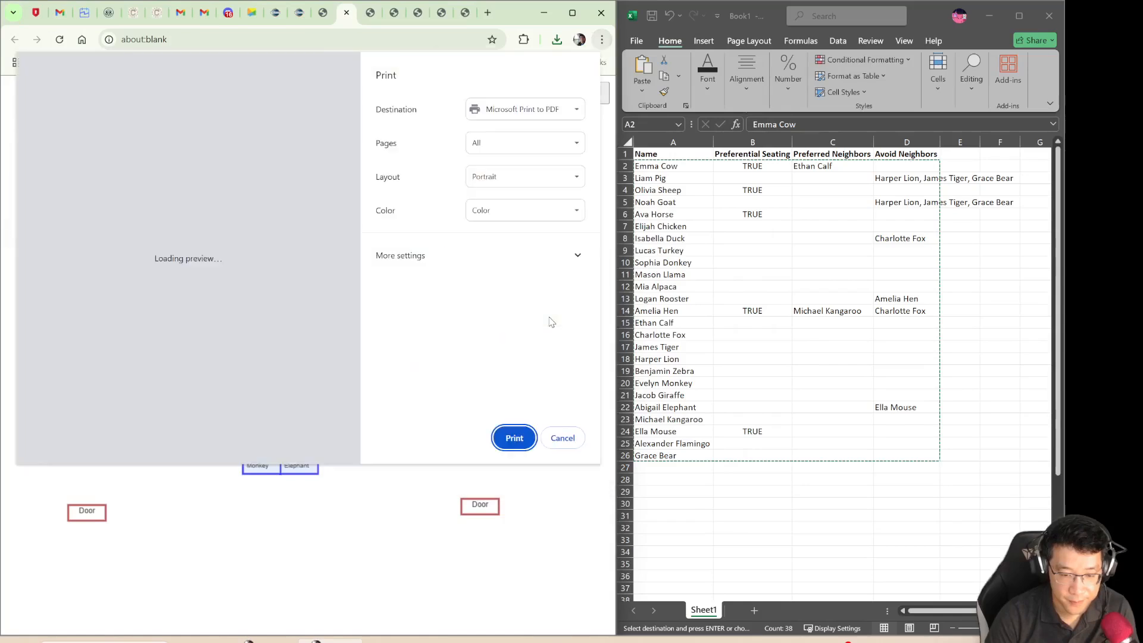
click(563, 437)
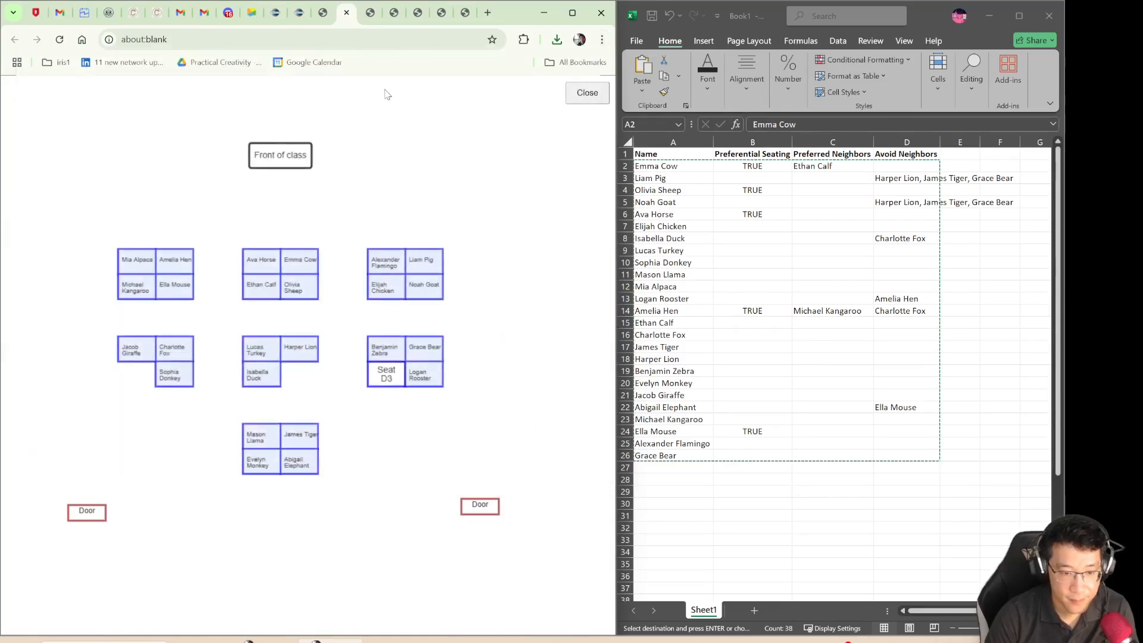
click(322, 20)
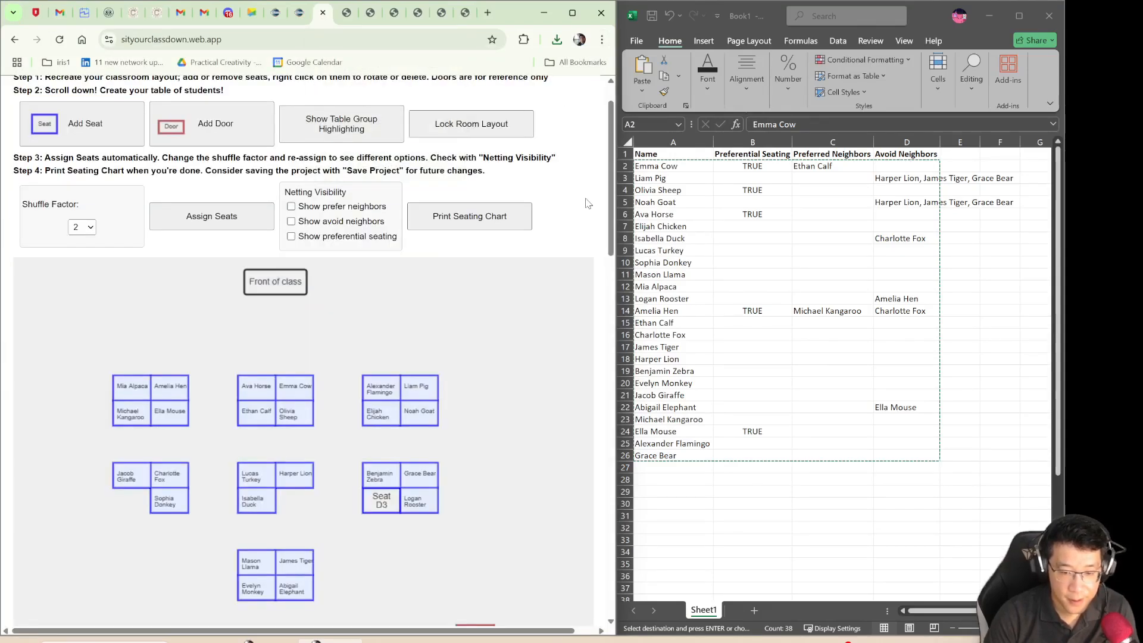
scroll(586, 203, up, 1)
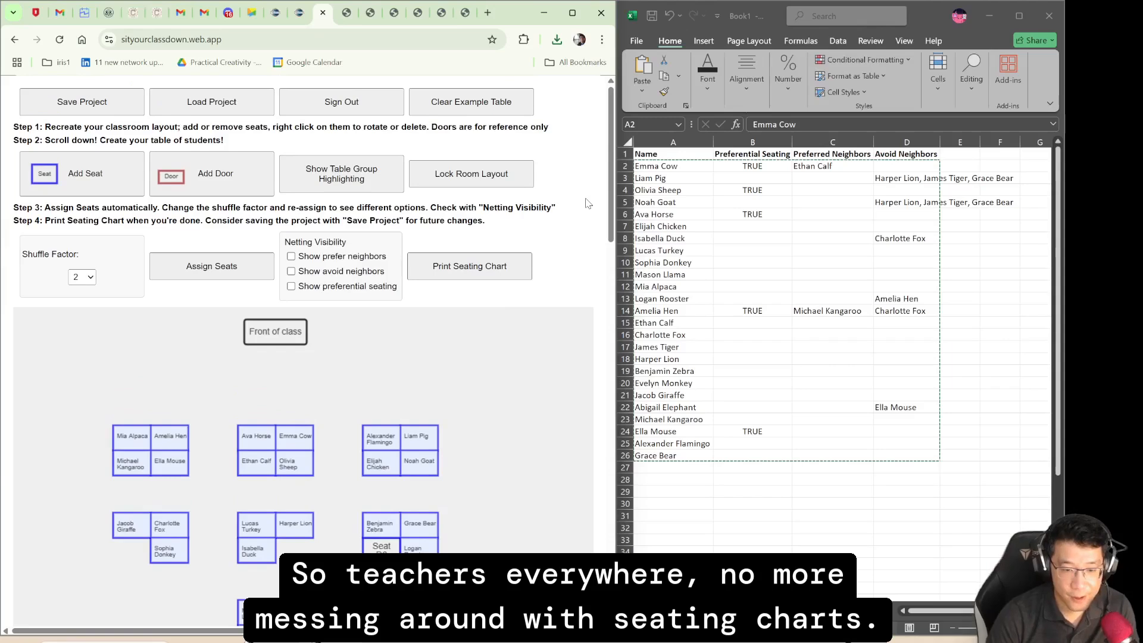
scroll(586, 203, down, 5)
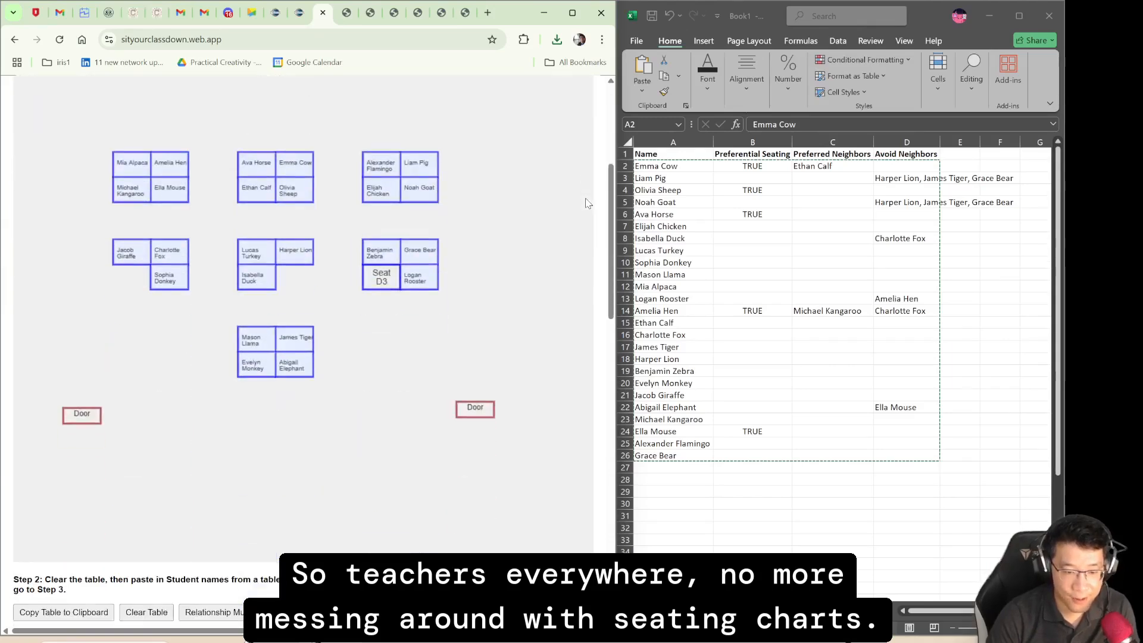
scroll(586, 202, down, 2)
scroll(586, 203, up, 3)
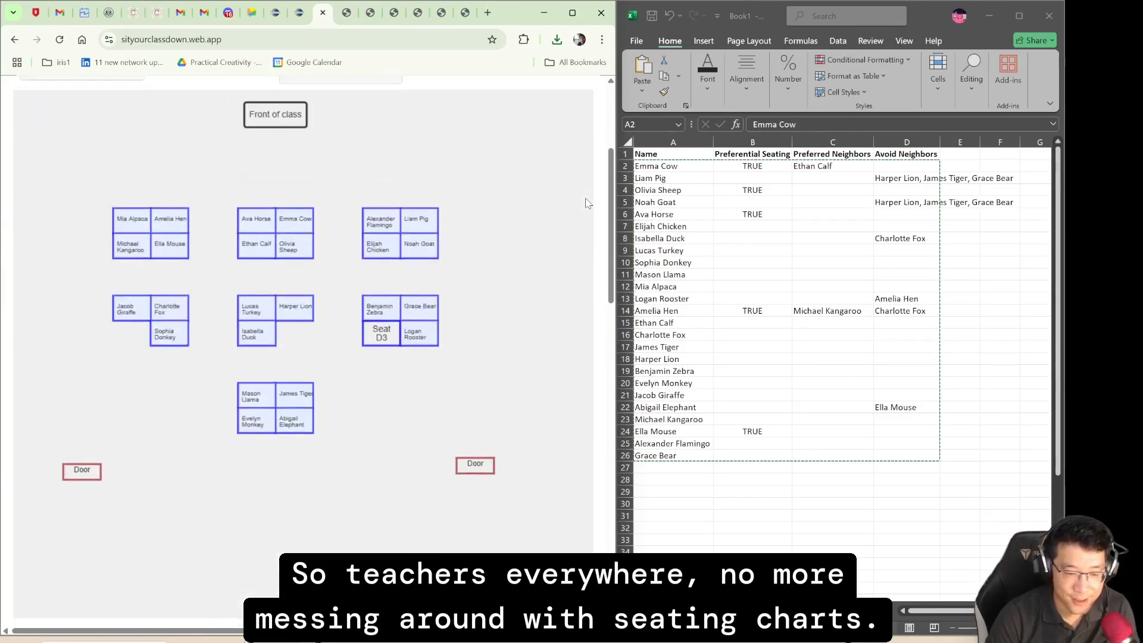
scroll(587, 203, up, 1)
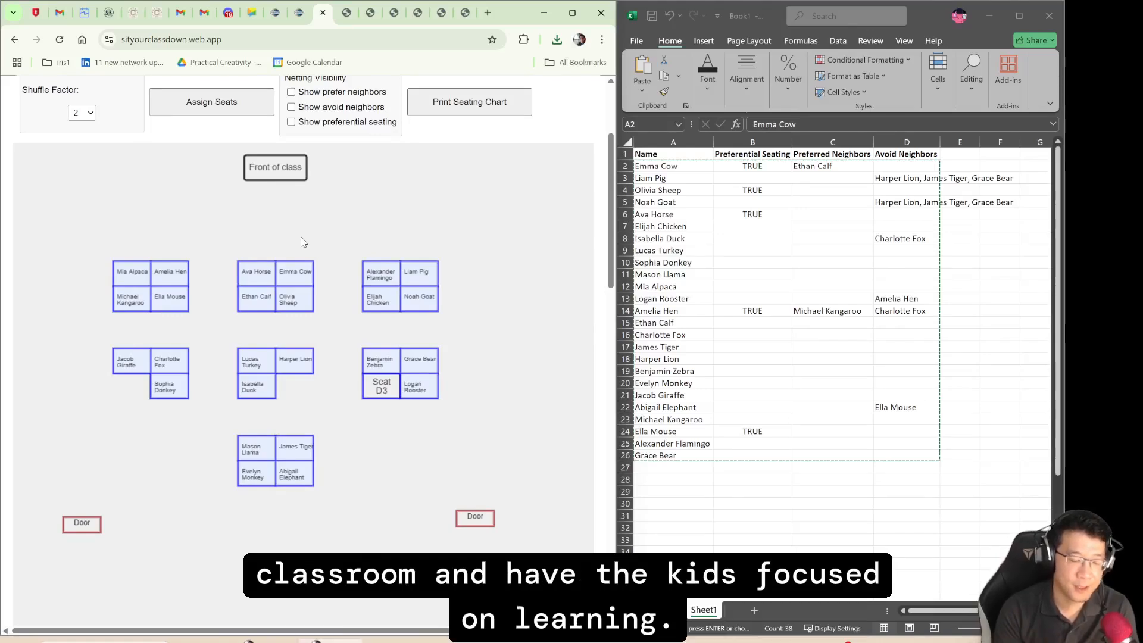
scroll(450, 241, up, 3)
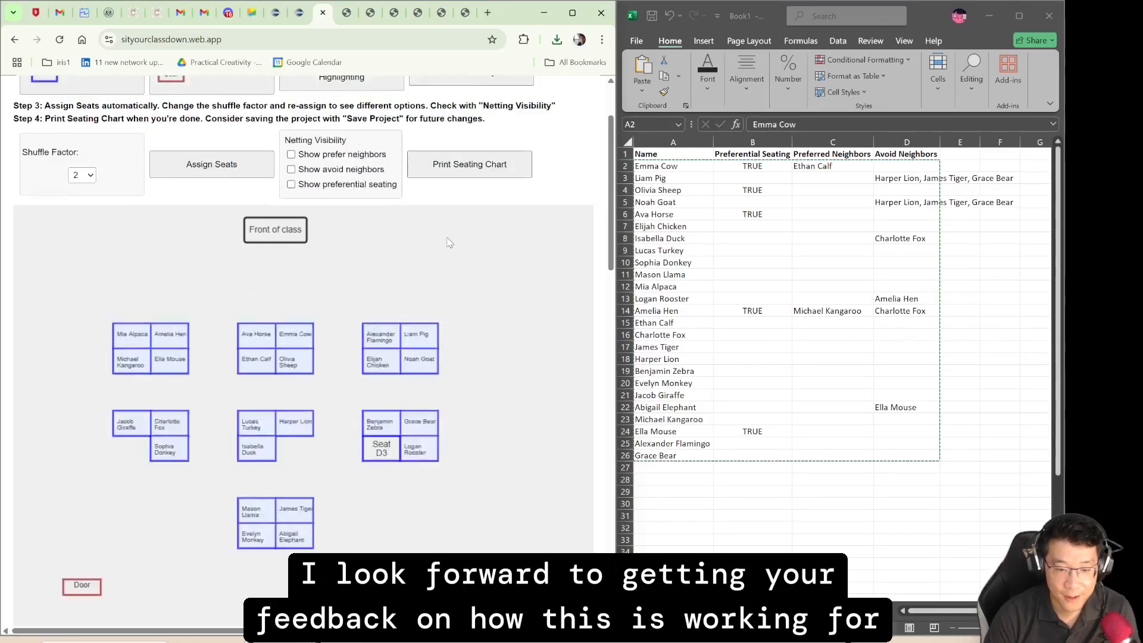